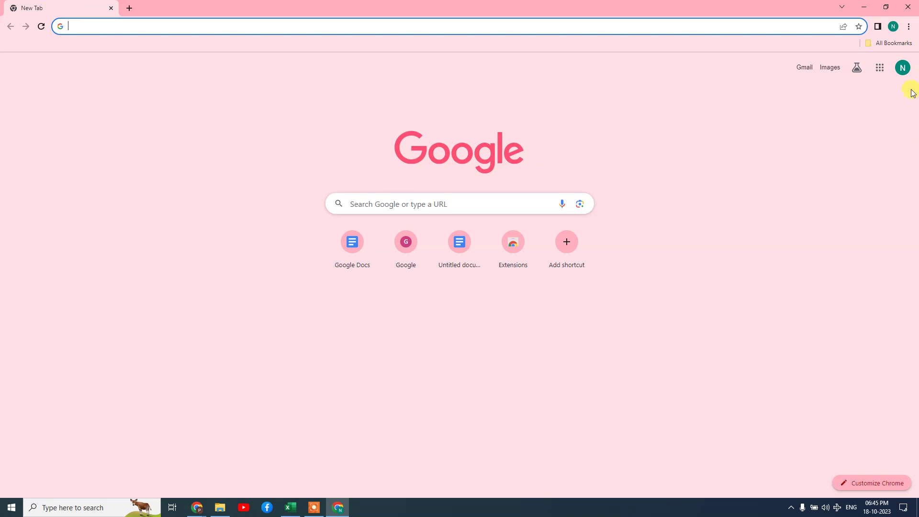
# Open the Google Docs home page from the Google apps list
pyautogui.click(902, 67)
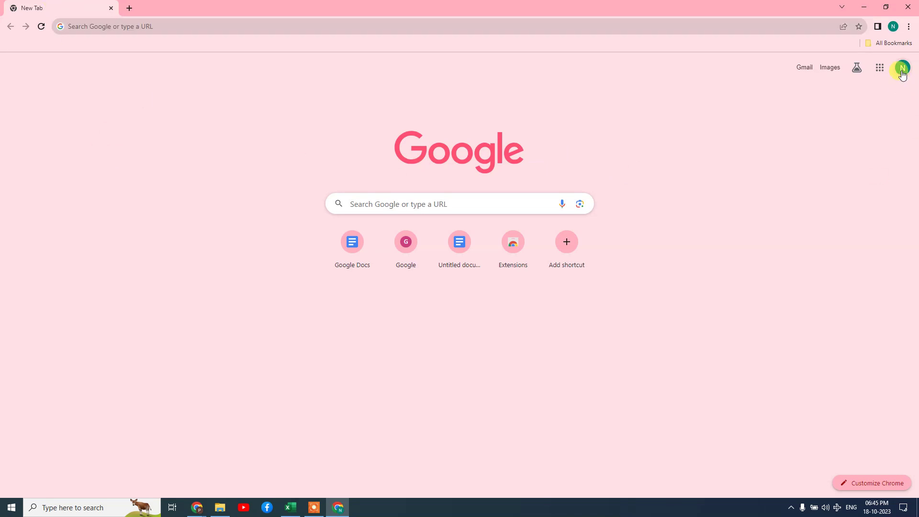
pyautogui.click(663, 106)
pyautogui.click(879, 68)
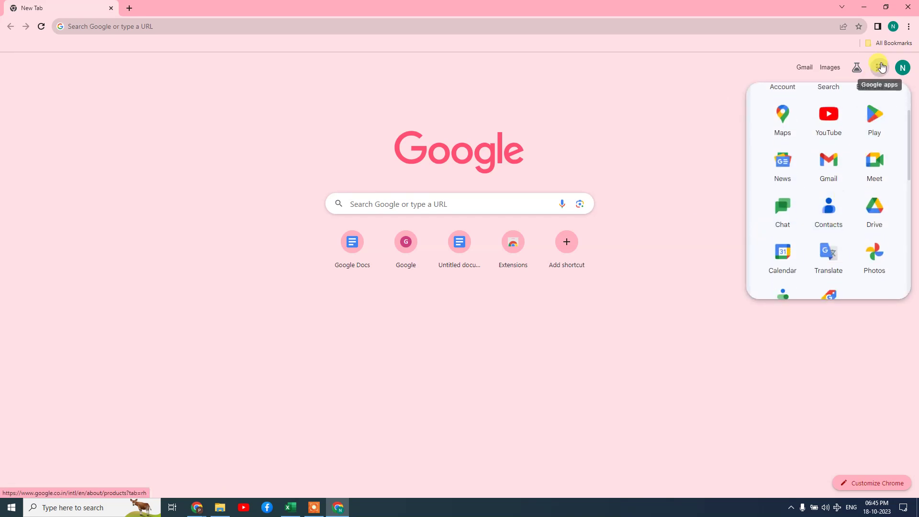
pyautogui.scroll(-4, 852, 180)
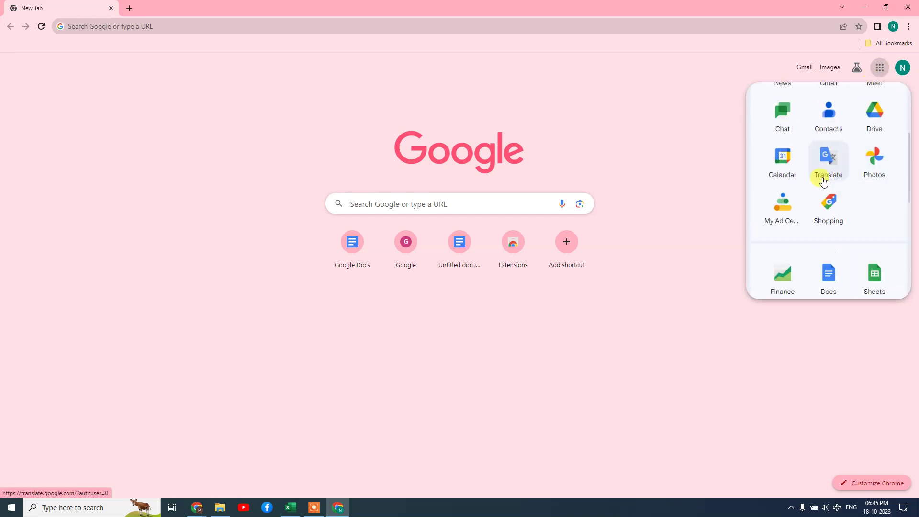
pyautogui.click(829, 185)
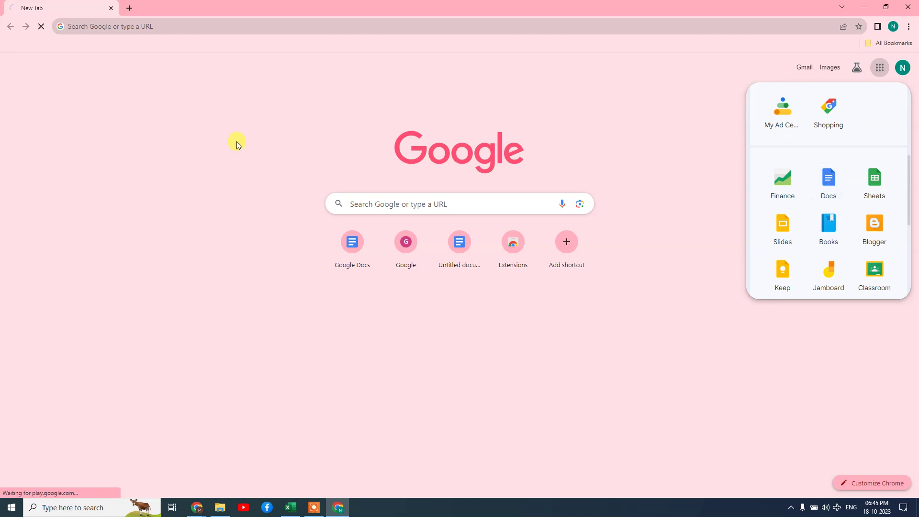
# Open Google Drive in a new browser tab placed ahead of the Google Docs tab
pyautogui.click(130, 10)
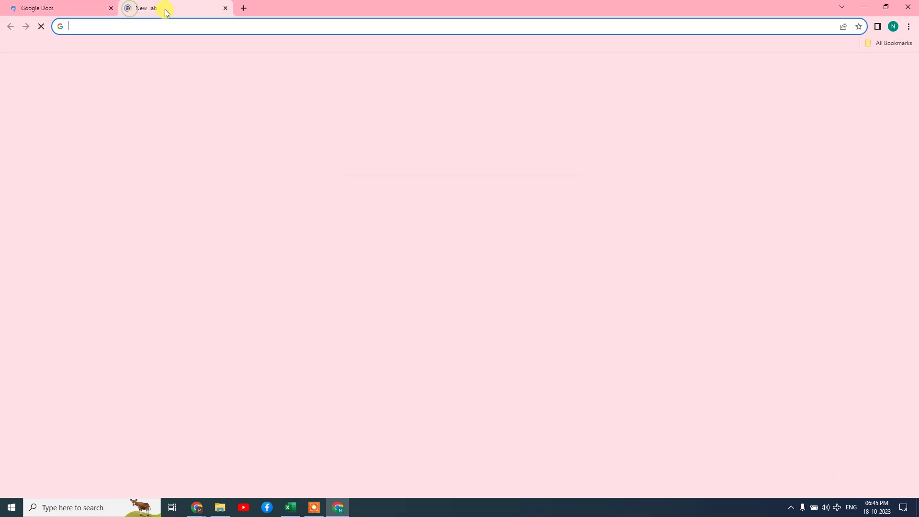
pyautogui.moveTo(165, 7); pyautogui.dragTo(18, 7)
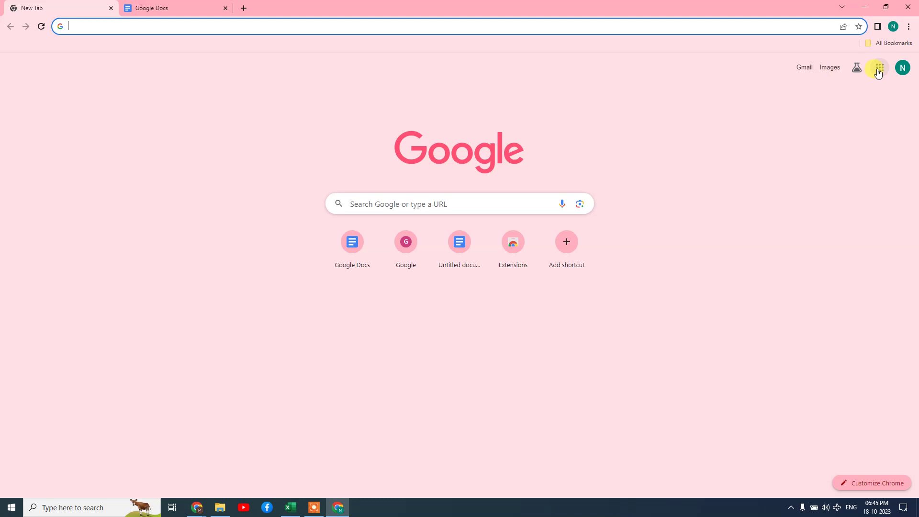
pyautogui.click(879, 67)
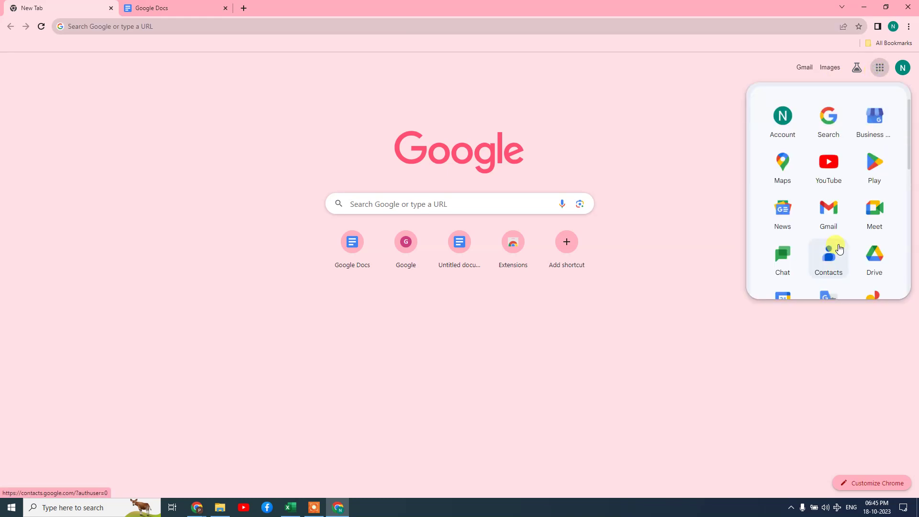
pyautogui.click(879, 261)
pyautogui.click(179, 8)
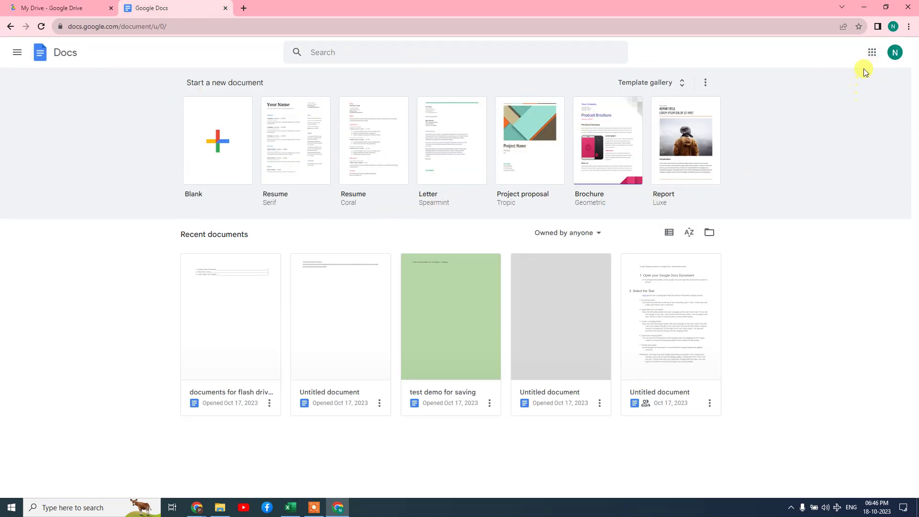
pyautogui.click(52, 8)
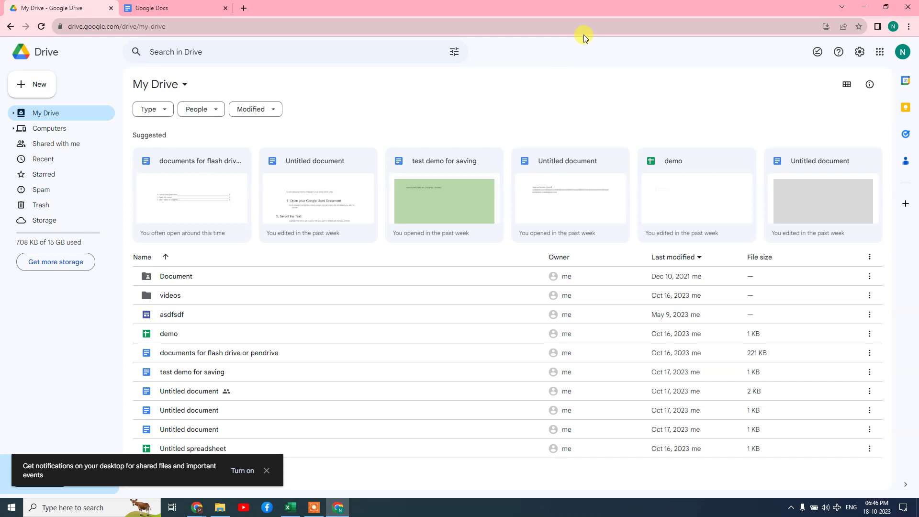
# Create a blank Google Docs document from Drive and close its tab
pyautogui.click(60, 86)
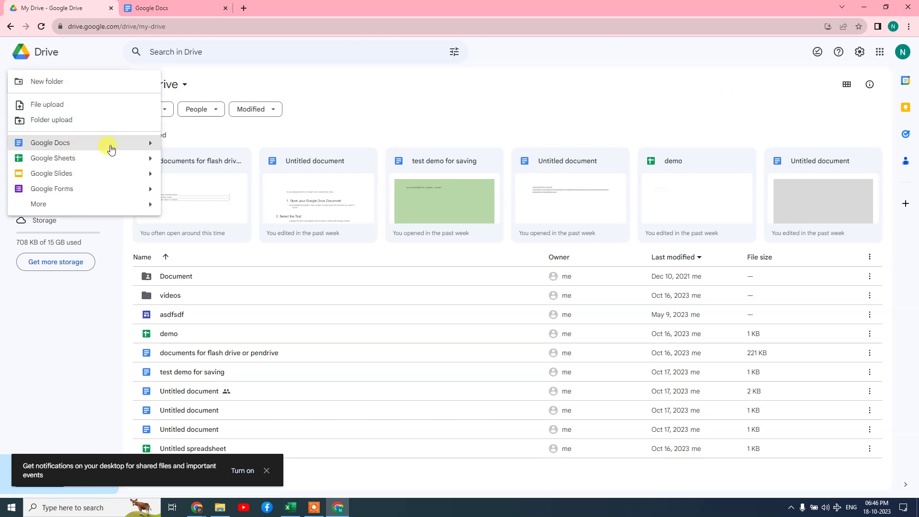
pyautogui.click(109, 145)
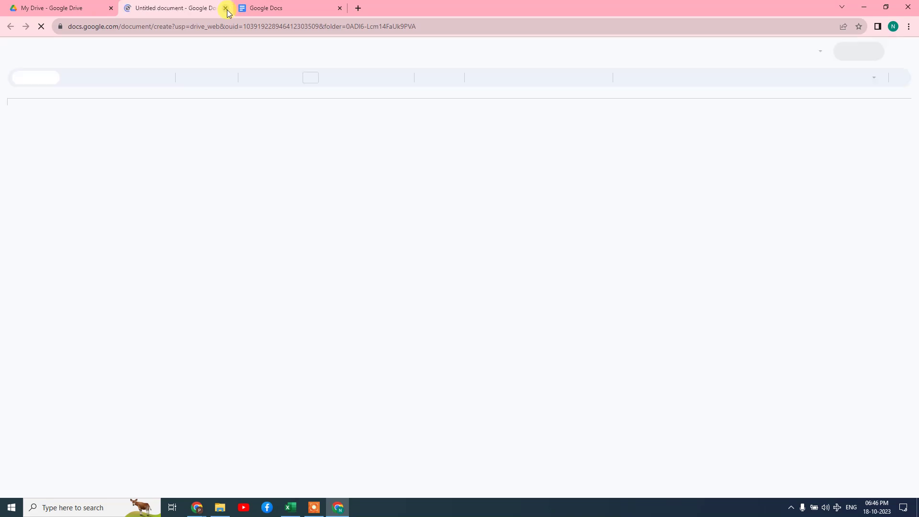
pyautogui.click(225, 8)
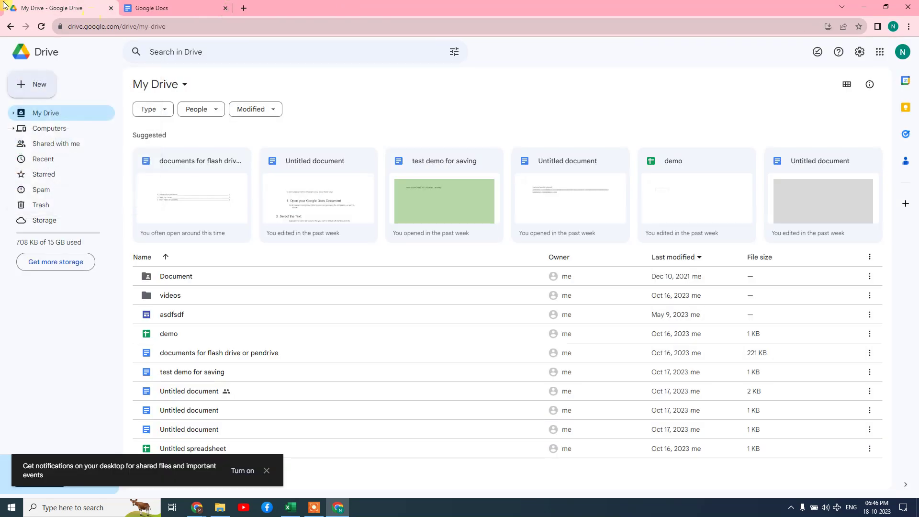
# View the additional file types Drive can create, and dismiss the list without creating anything
pyautogui.click(50, 90)
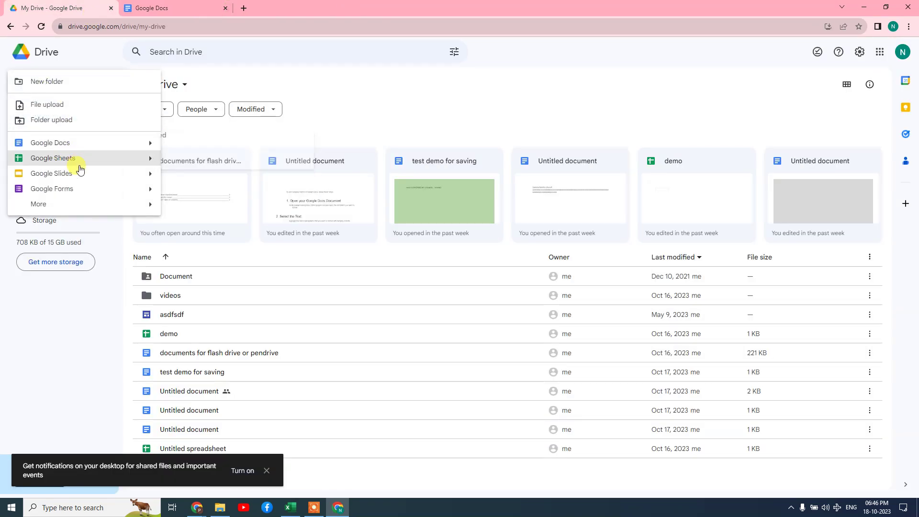
pyautogui.moveTo(148, 204)
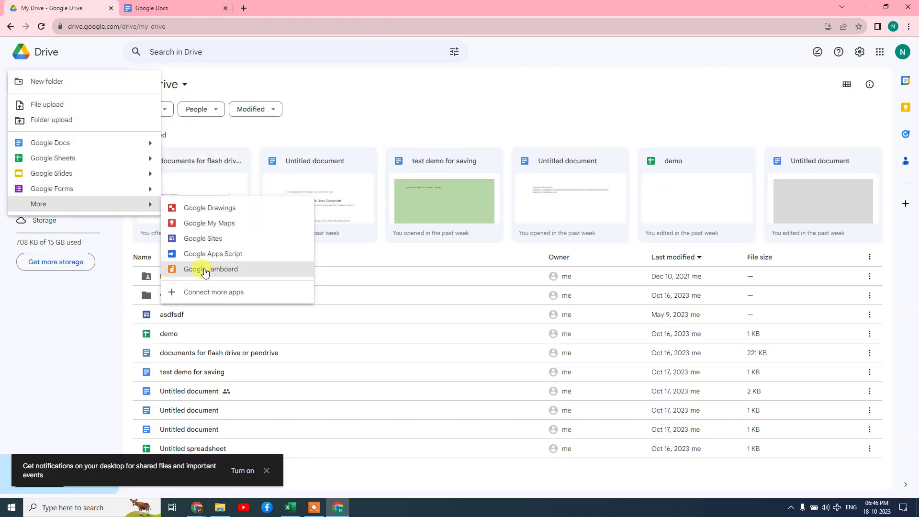
pyautogui.click(382, 91)
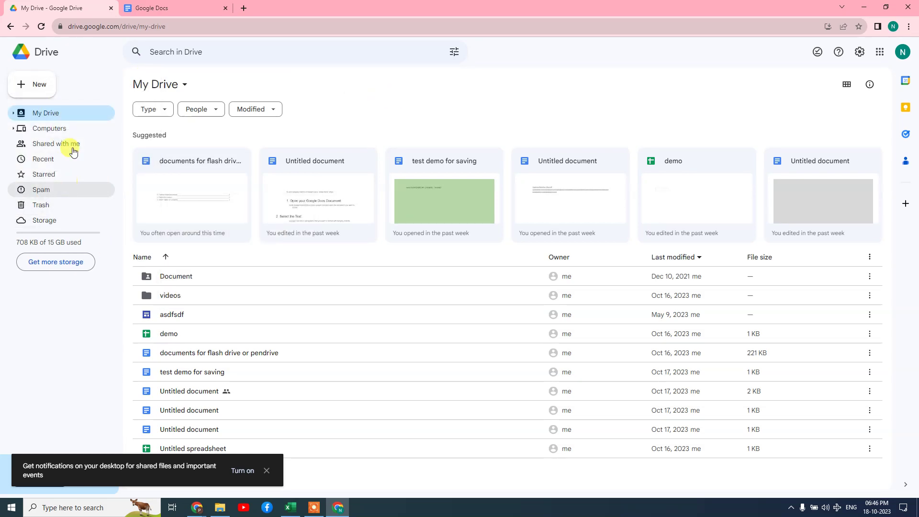
# Compare the recent documents on the Google Docs home page with the files in My Drive
pyautogui.click(161, 5)
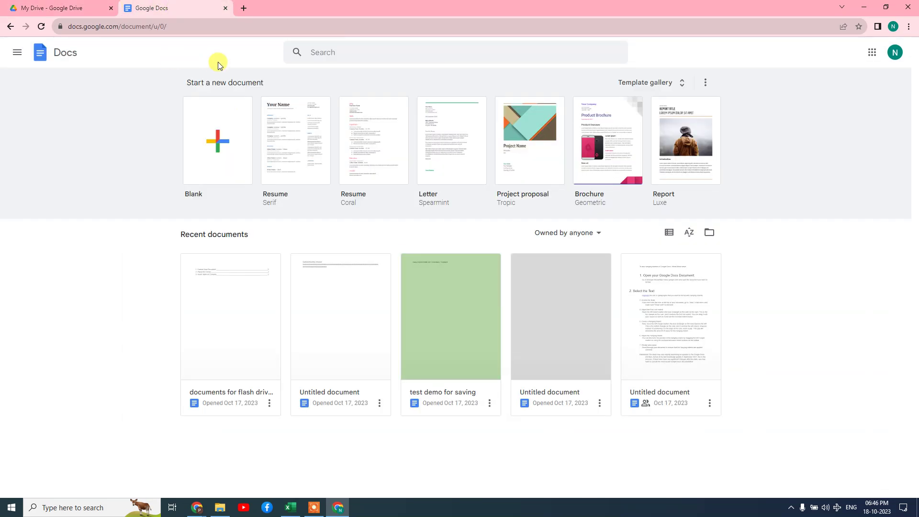
pyautogui.click(39, 6)
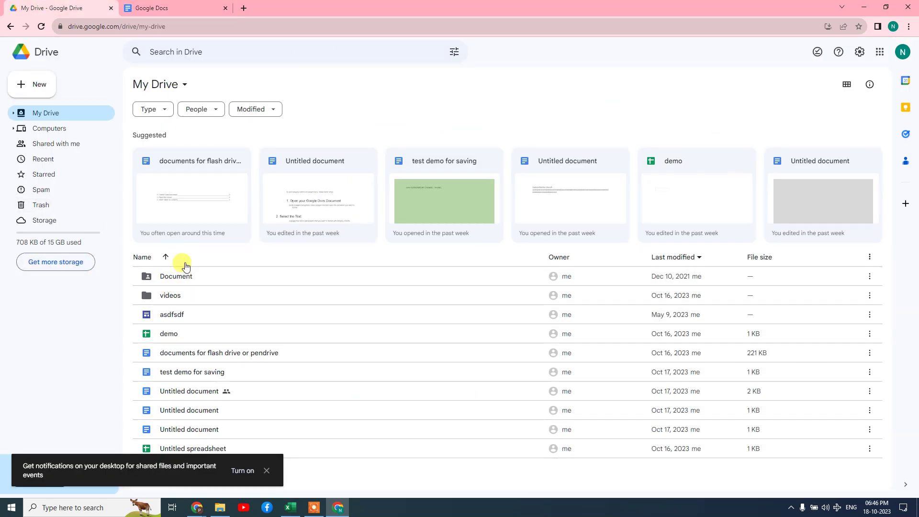
pyautogui.click(186, 8)
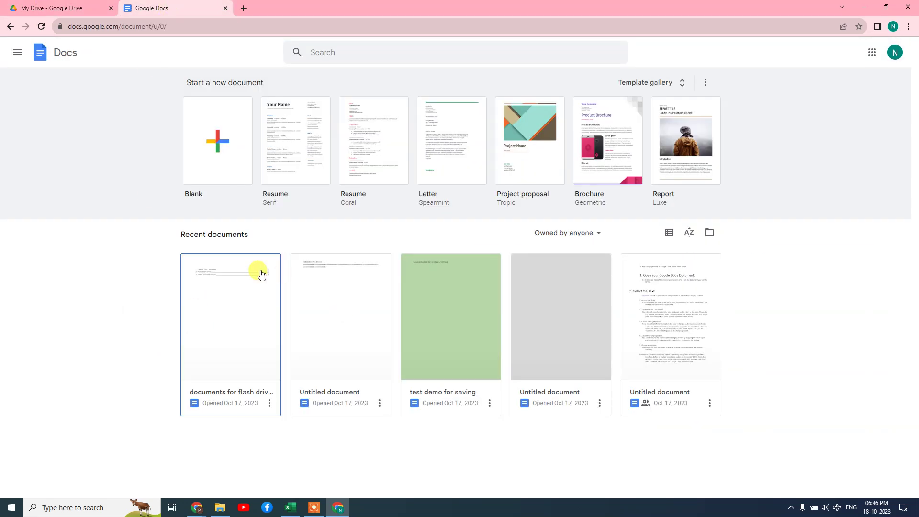
pyautogui.click(53, 7)
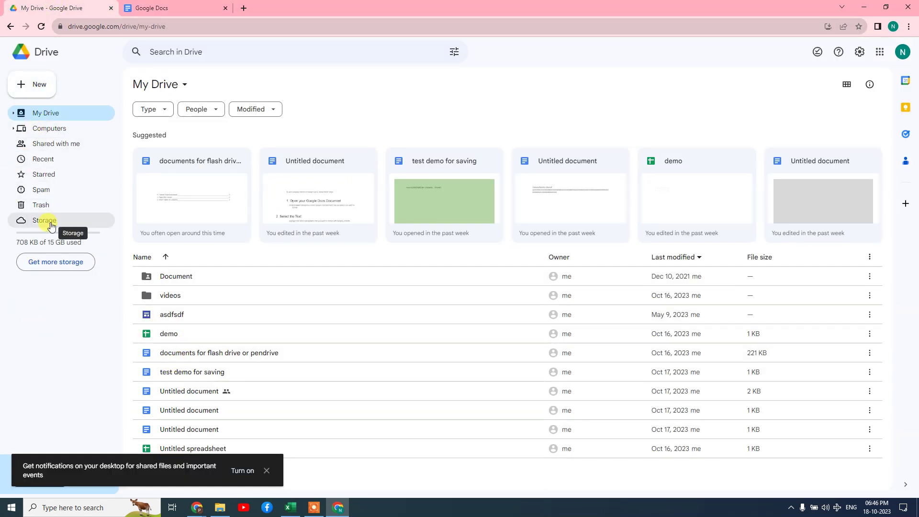
pyautogui.click(165, 4)
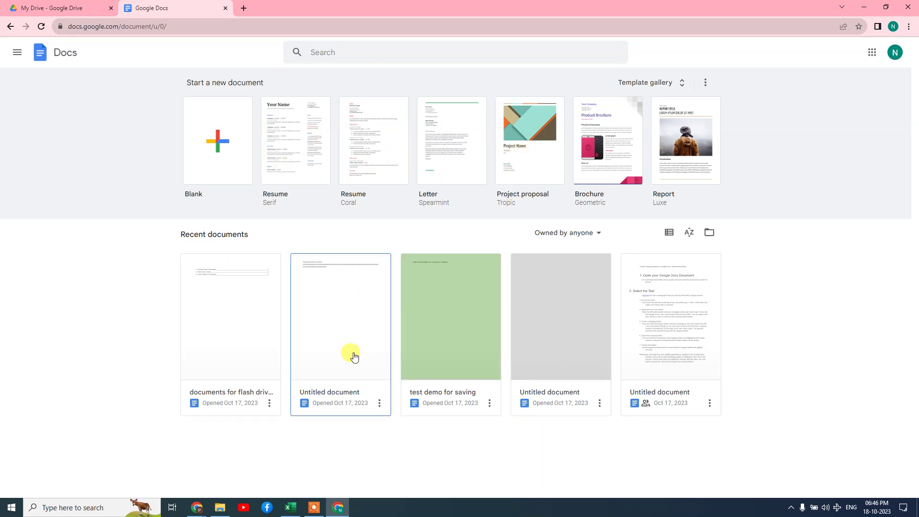
# Reload Google Drive and filter its search to the Documents file type
pyautogui.click(61, 5)
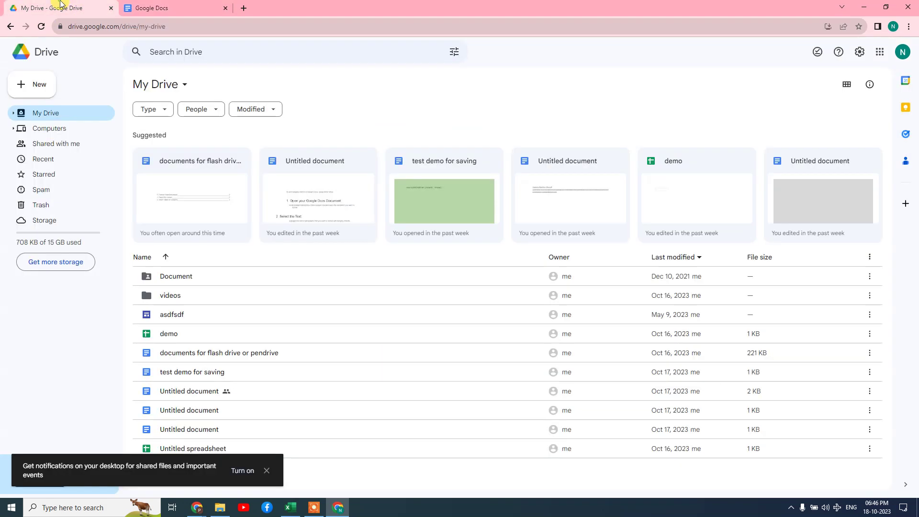
pyautogui.click(147, 59)
pyautogui.click(41, 27)
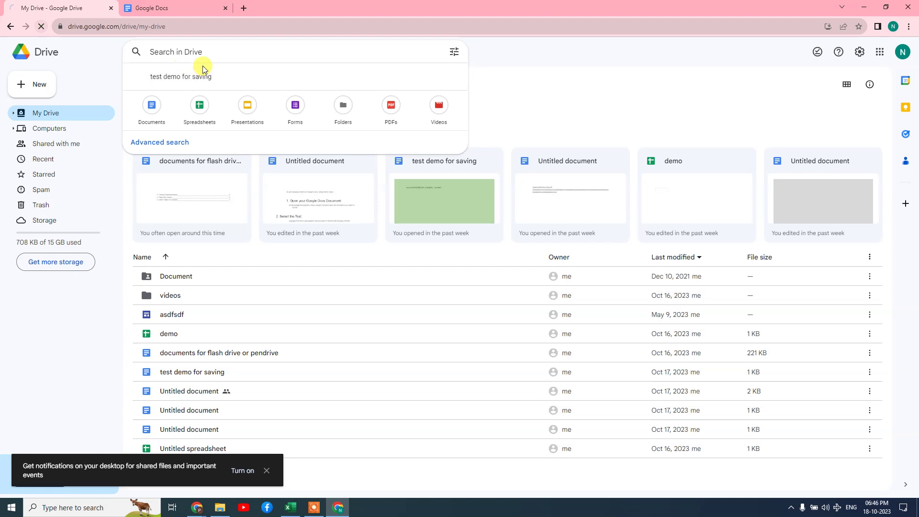
pyautogui.click(181, 51)
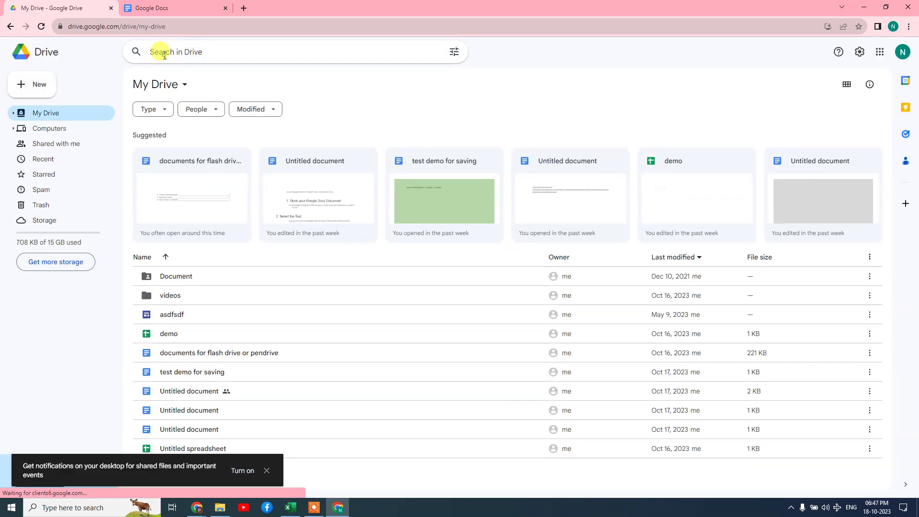
pyautogui.click(164, 54)
pyautogui.click(142, 123)
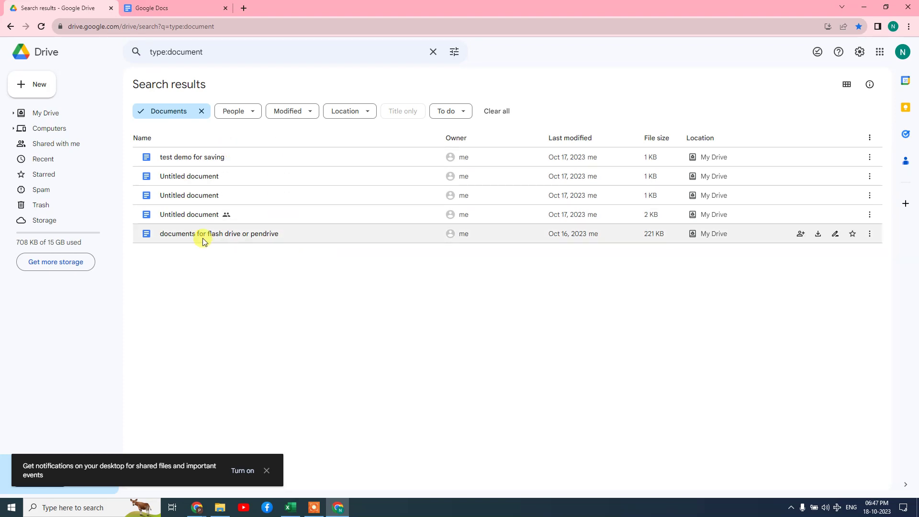
# Switch to Google Docs and examine the document categories in the full template gallery
pyautogui.click(163, 7)
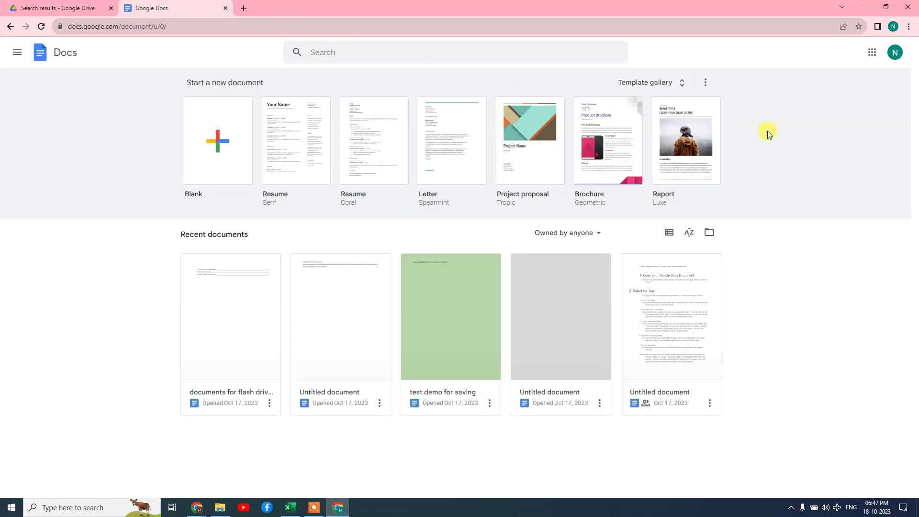
pyautogui.click(652, 84)
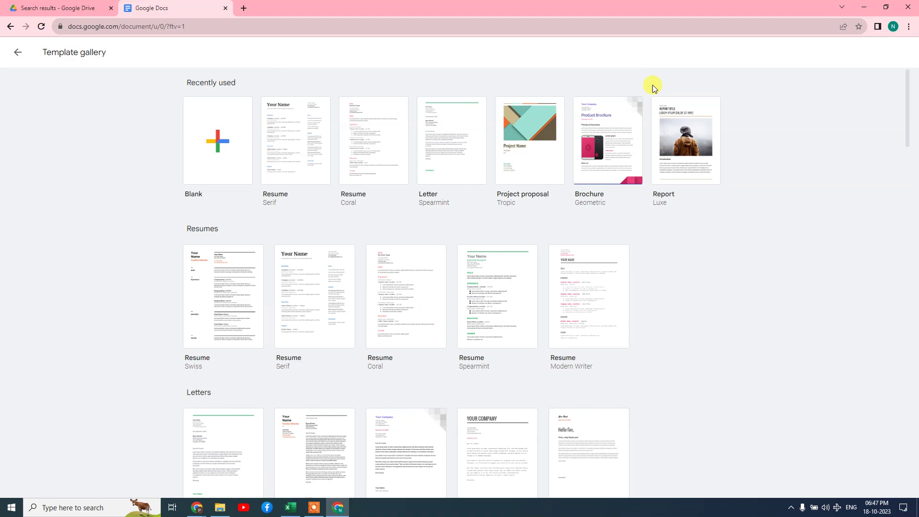
pyautogui.scroll(-20, 449, 226)
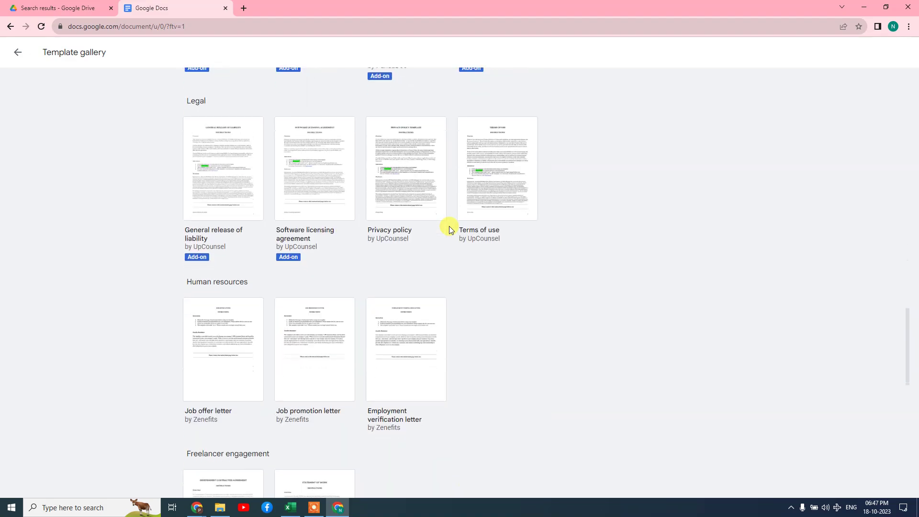
pyautogui.scroll(-5, 449, 226)
pyautogui.scroll(20, 449, 226)
pyautogui.scroll(-20, 449, 226)
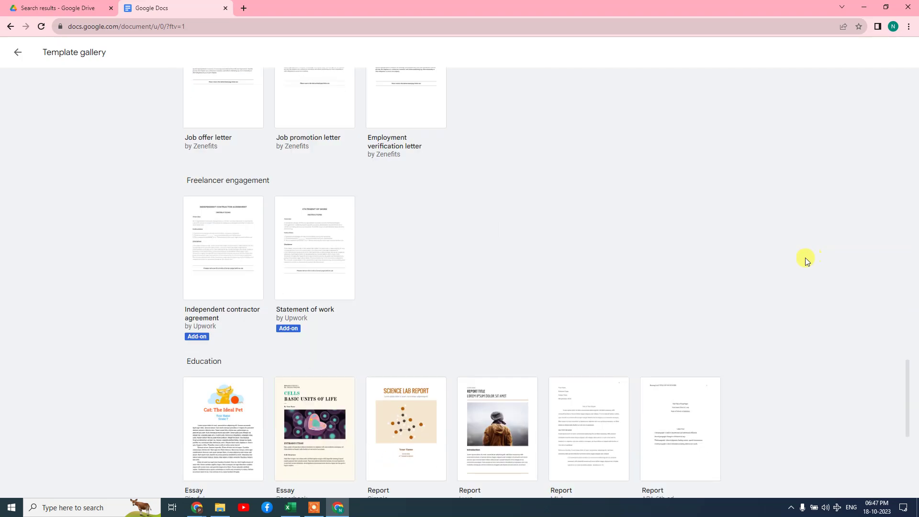
pyautogui.scroll(-6, 804, 260)
pyautogui.scroll(18, 805, 260)
pyautogui.scroll(16, 805, 257)
pyautogui.scroll(4, 472, 252)
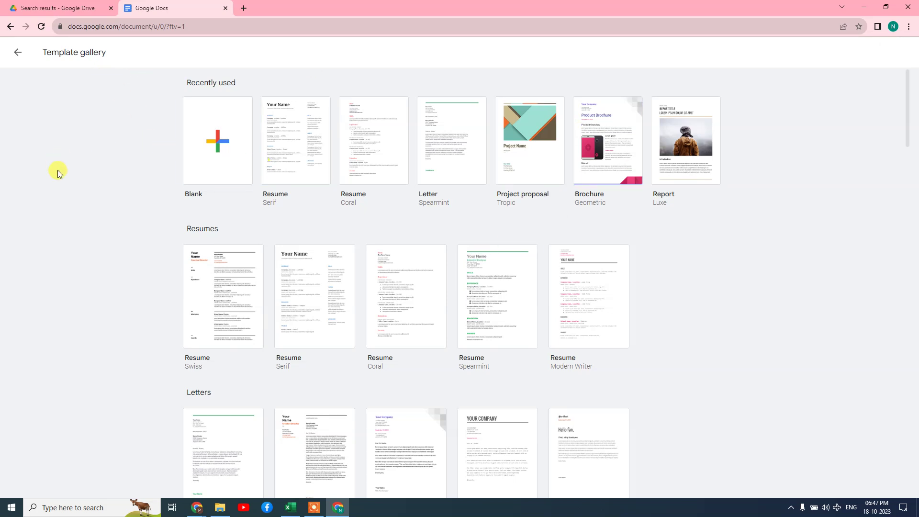
# Create a blank document from the template gallery and rename it "test docs"
pyautogui.click(211, 144)
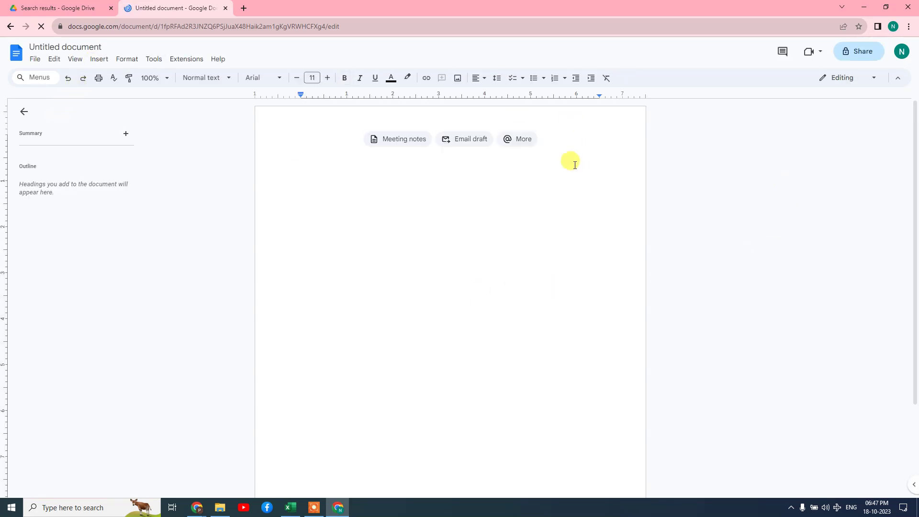
pyautogui.click(65, 47)
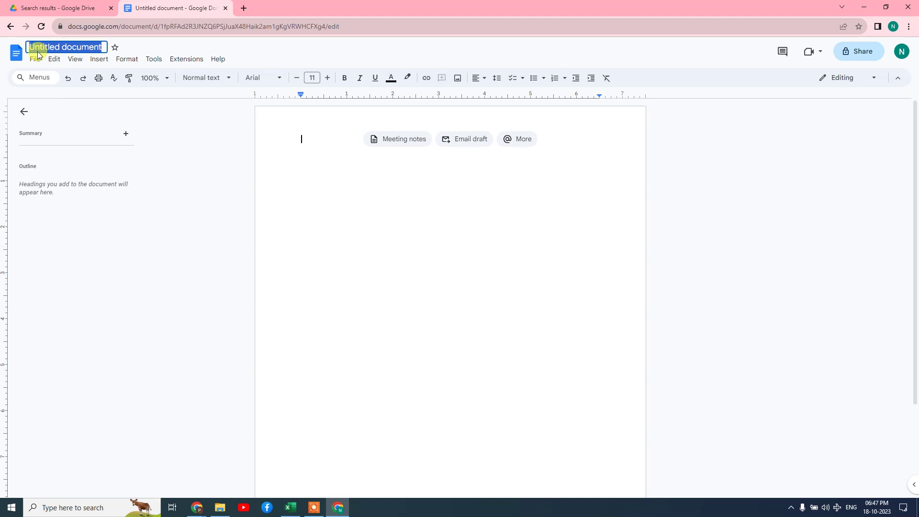
pyautogui.click(59, 46)
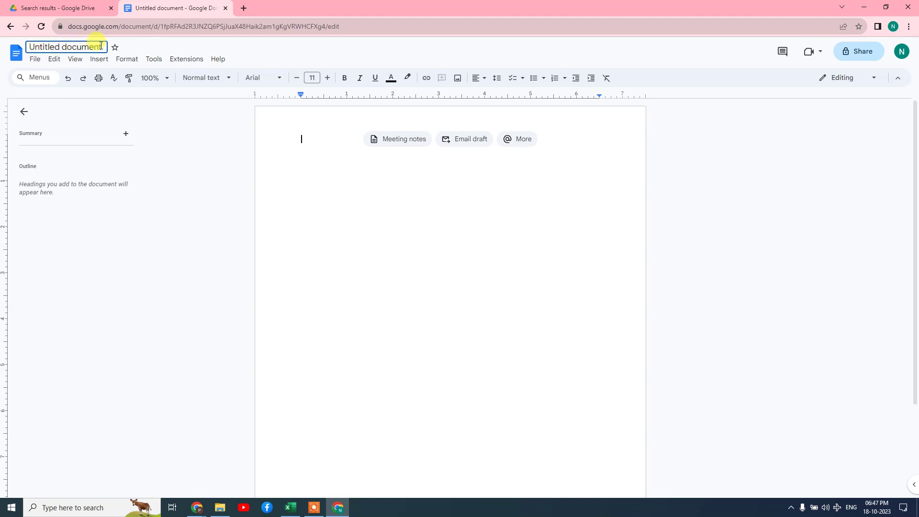
pyautogui.tripleClick(54, 46)
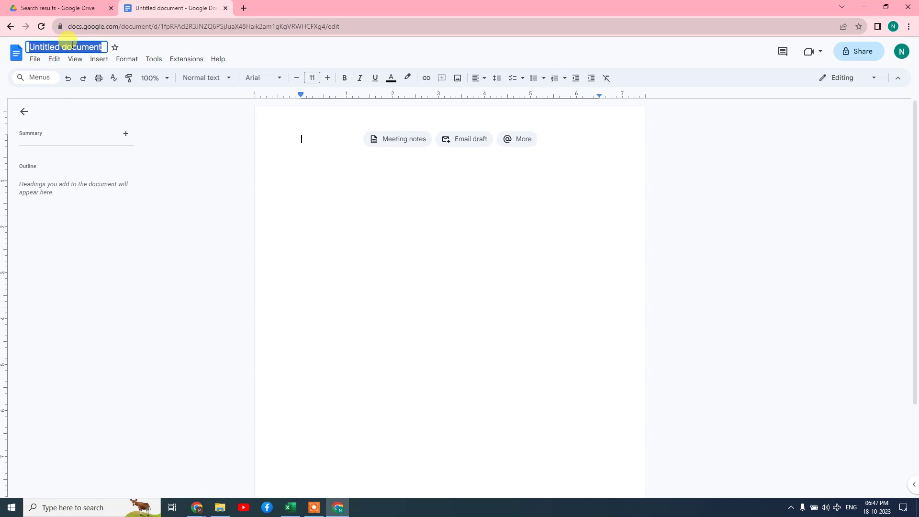
pyautogui.write('test docs')
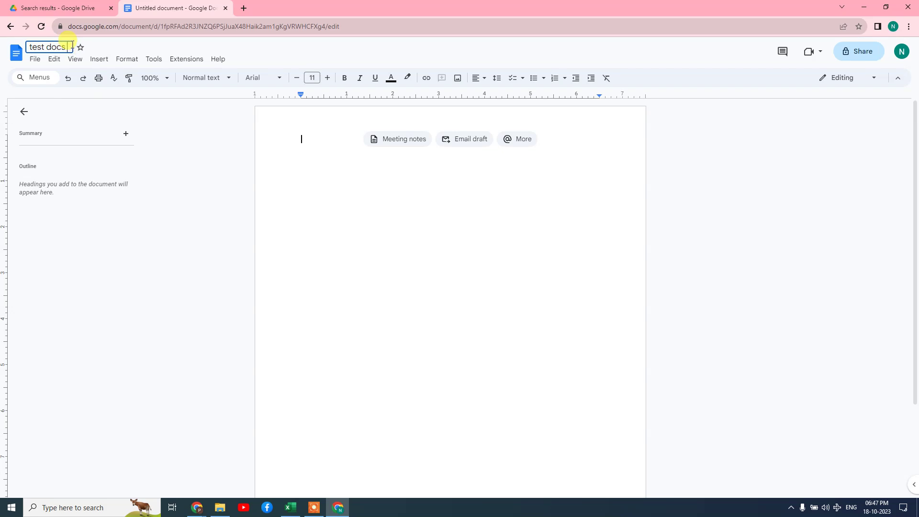
pyautogui.click(173, 135)
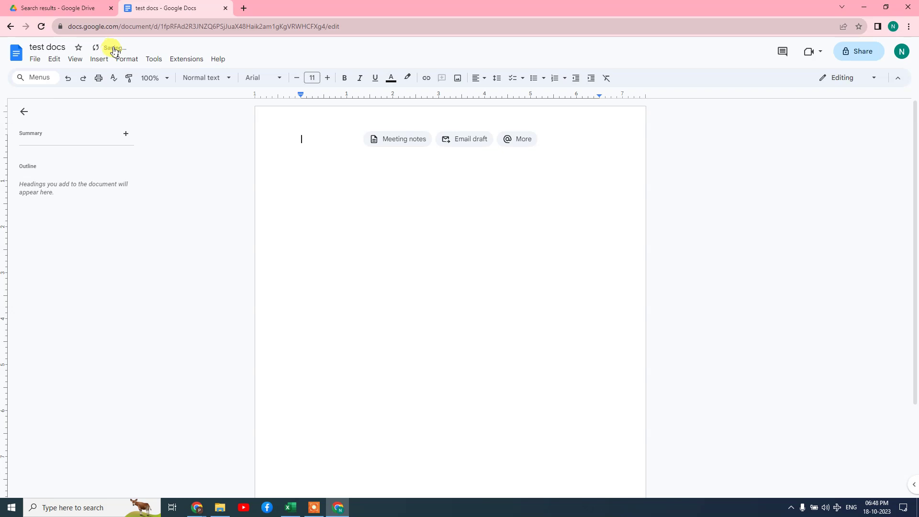
# Enter the sample text "Afdasdf asdf asdf sadf sadf sdfsdf" in the document and display the available editing modes
pyautogui.write('afdasdf asdf asdf sadf sadf')
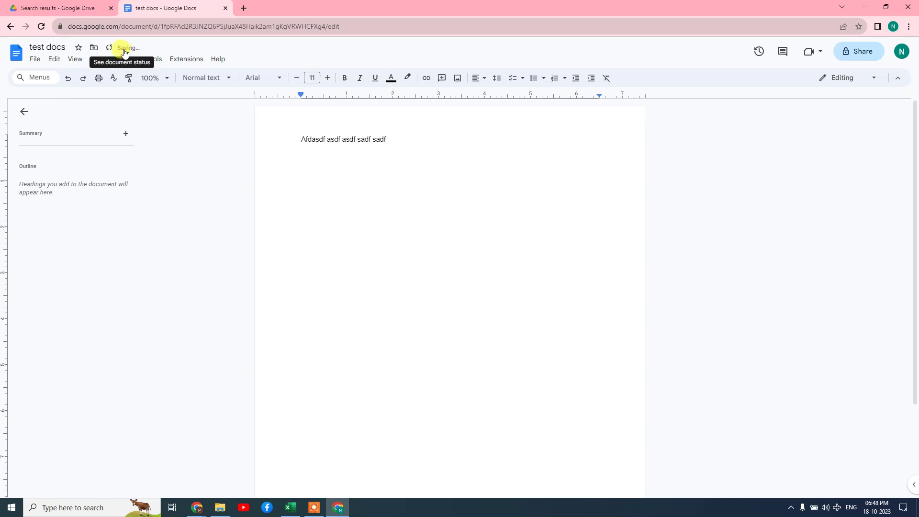
pyautogui.write(' sdfsdf')
pyautogui.click(855, 80)
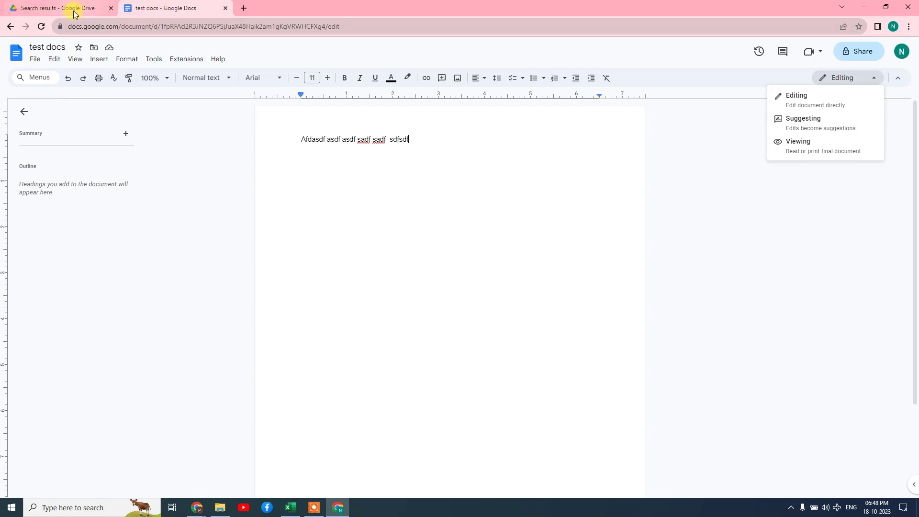
# Open the Google Docs home page in a new browser tab, place it before the document's tab and view the recent documents
pyautogui.click(241, 10)
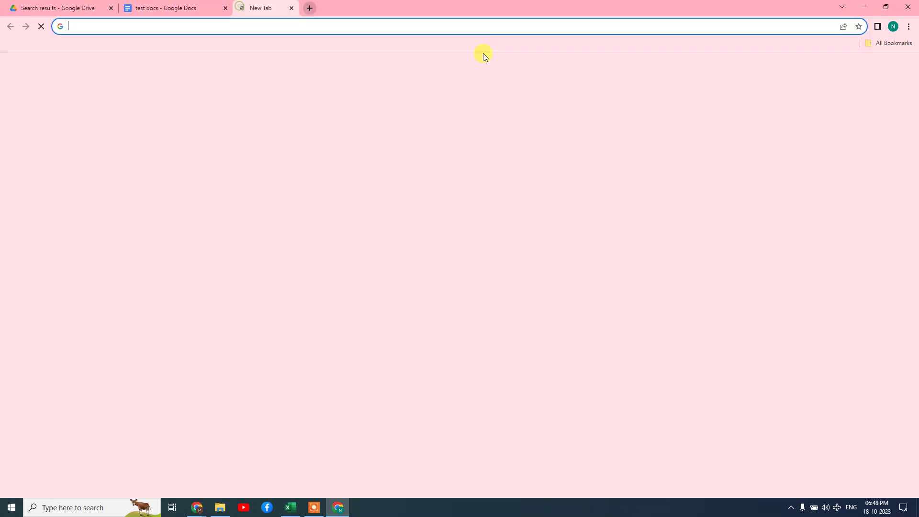
pyautogui.click(881, 68)
pyautogui.scroll(-4, 896, 262)
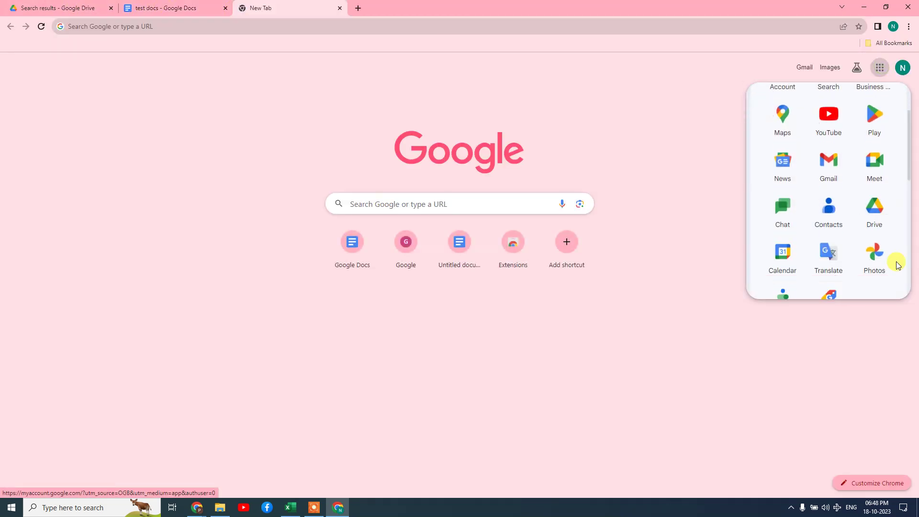
pyautogui.click(825, 235)
pyautogui.moveTo(313, 7); pyautogui.dragTo(173, 9)
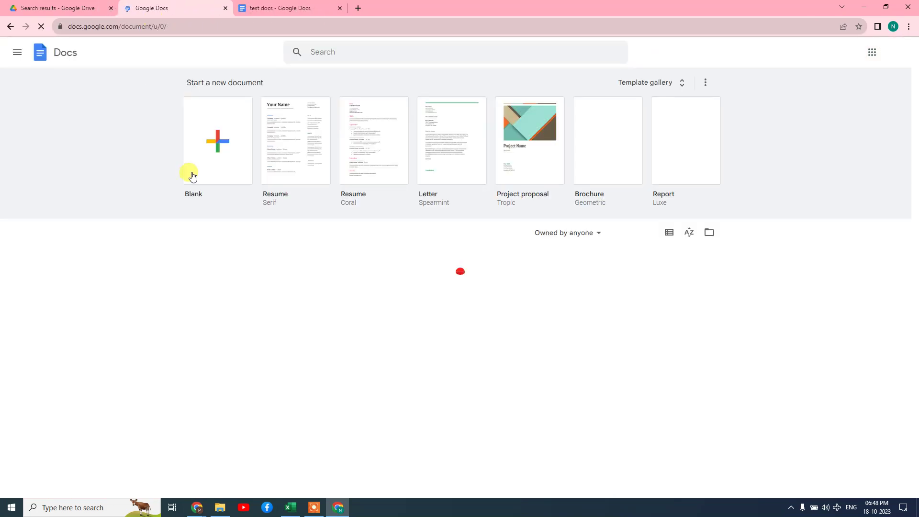
pyautogui.scroll(-1, 213, 313)
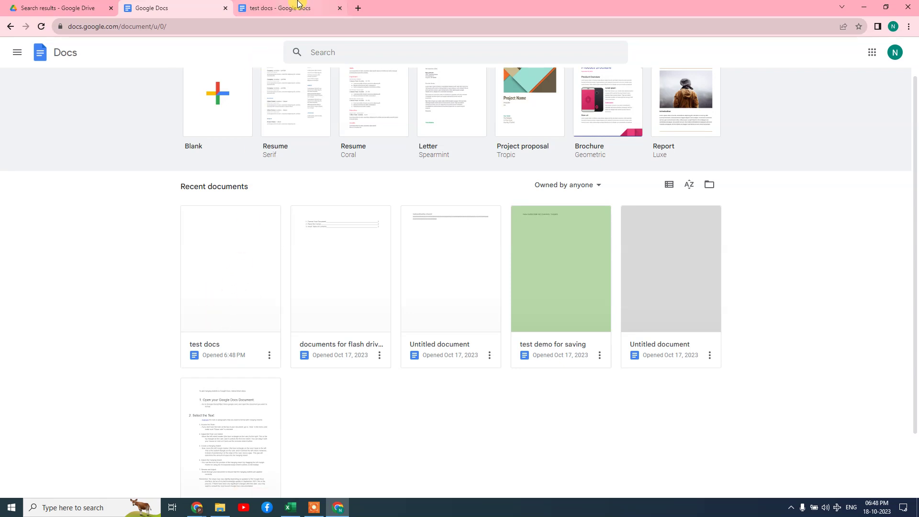
# Check the "test docs" entry in the Google Drive search results and the name and location shown in the document itself
pyautogui.click(282, 8)
pyautogui.click(33, 8)
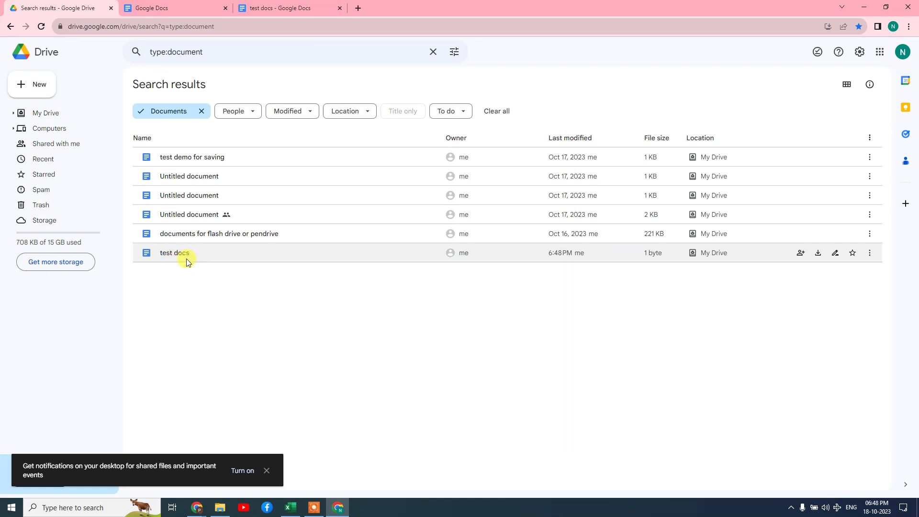
pyautogui.click(268, 8)
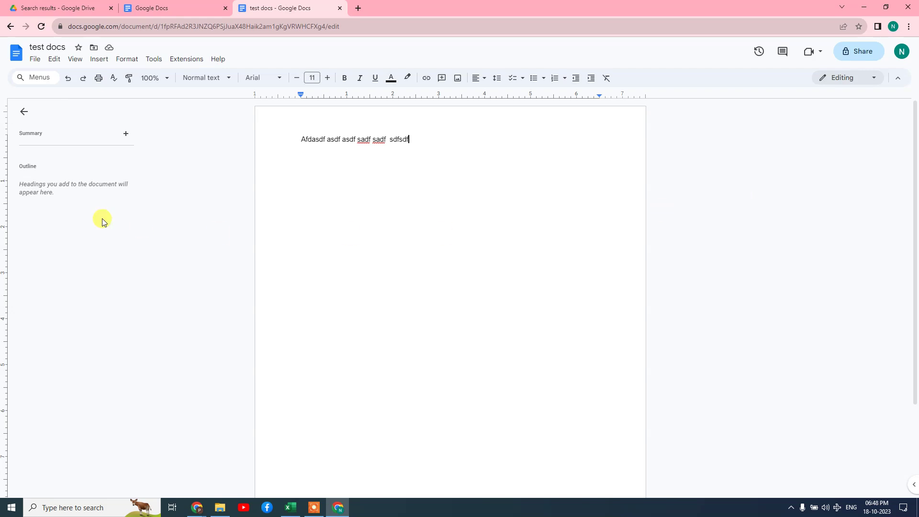
pyautogui.click(41, 45)
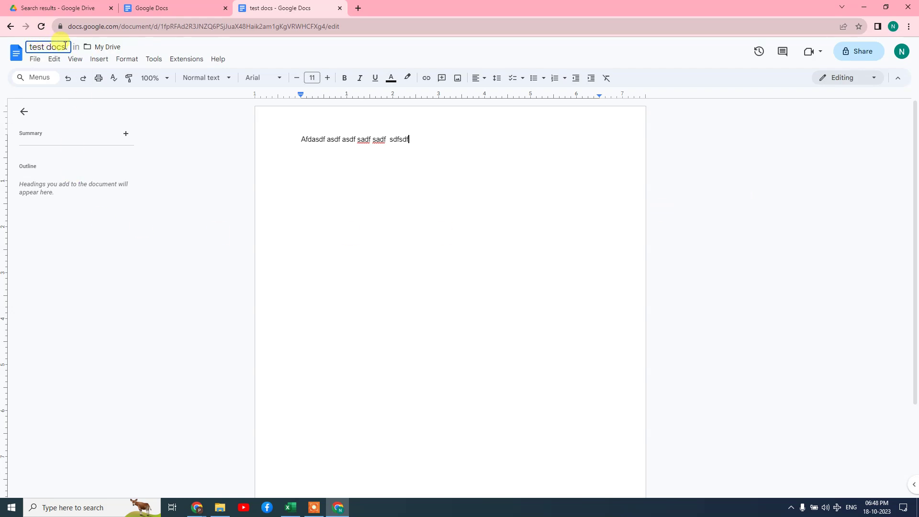
pyautogui.click(267, 205)
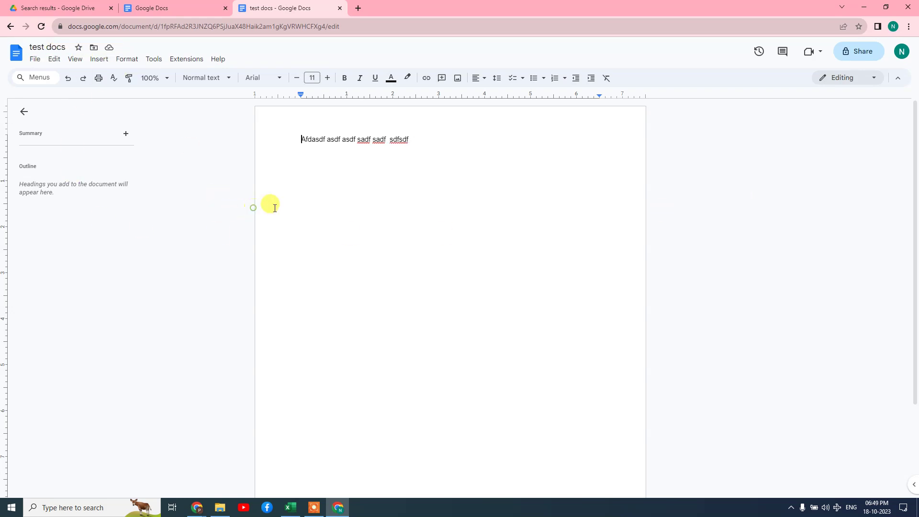
# Start moving the "test docs" document and browse the suggested, starred and all locations through to My Drive
pyautogui.click(94, 48)
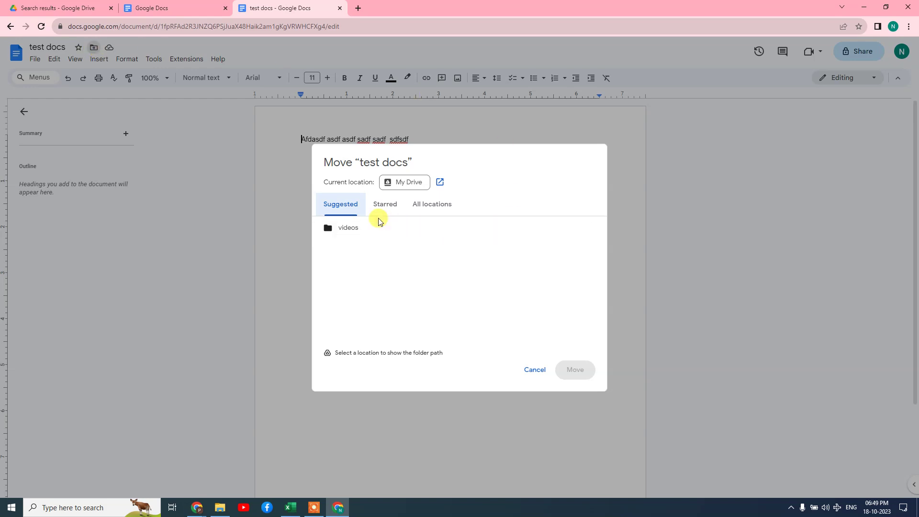
pyautogui.click(385, 205)
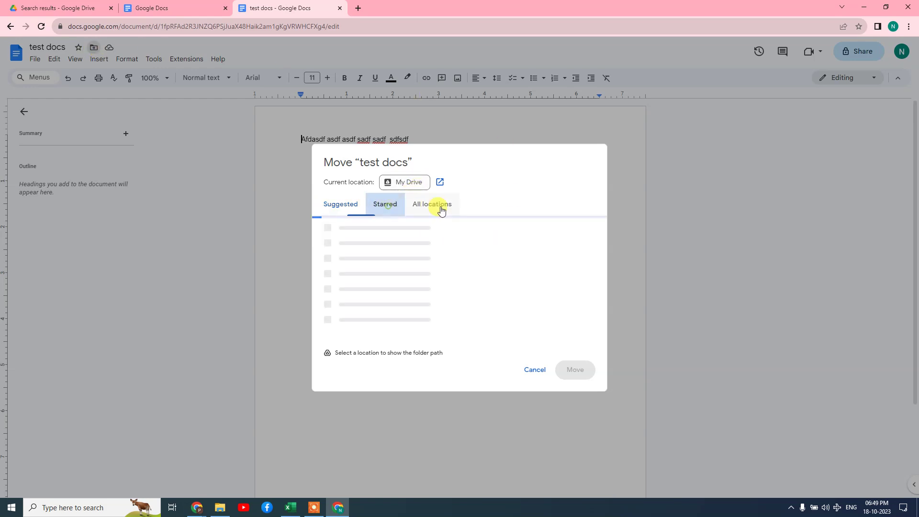
pyautogui.click(435, 205)
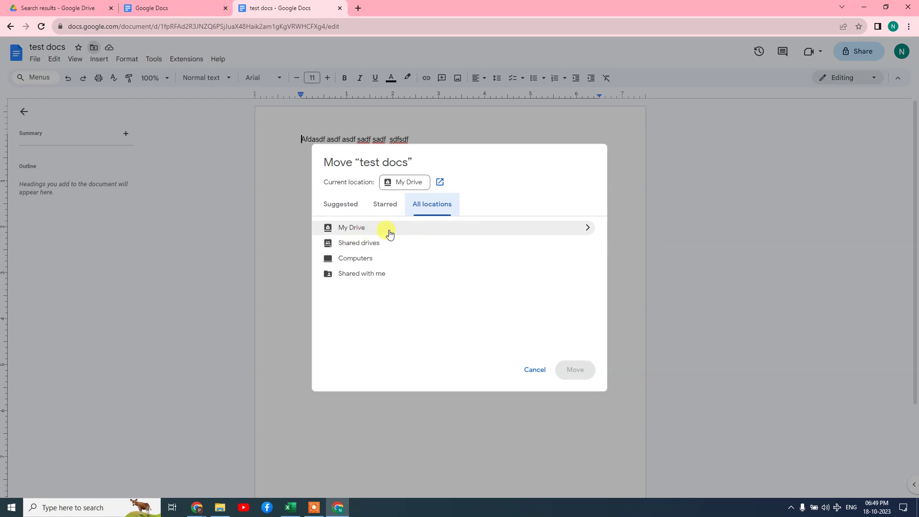
pyautogui.click(438, 233)
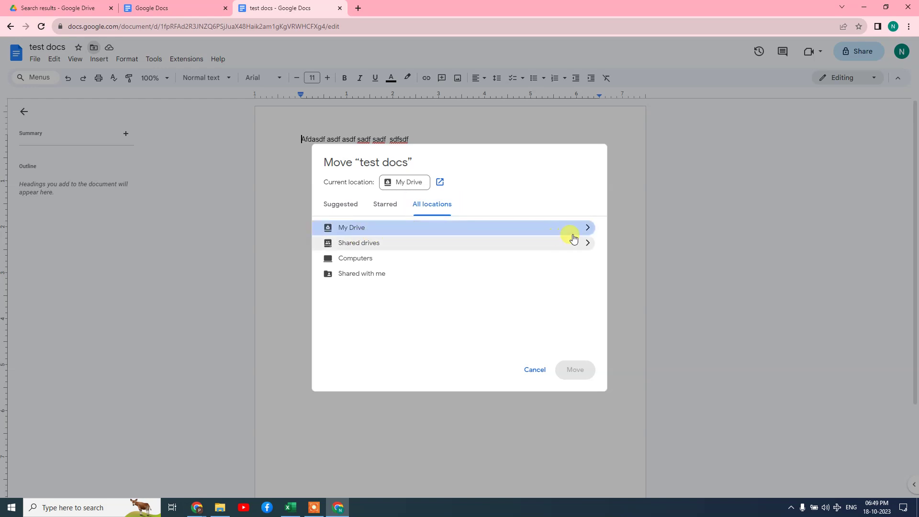
pyautogui.click(588, 229)
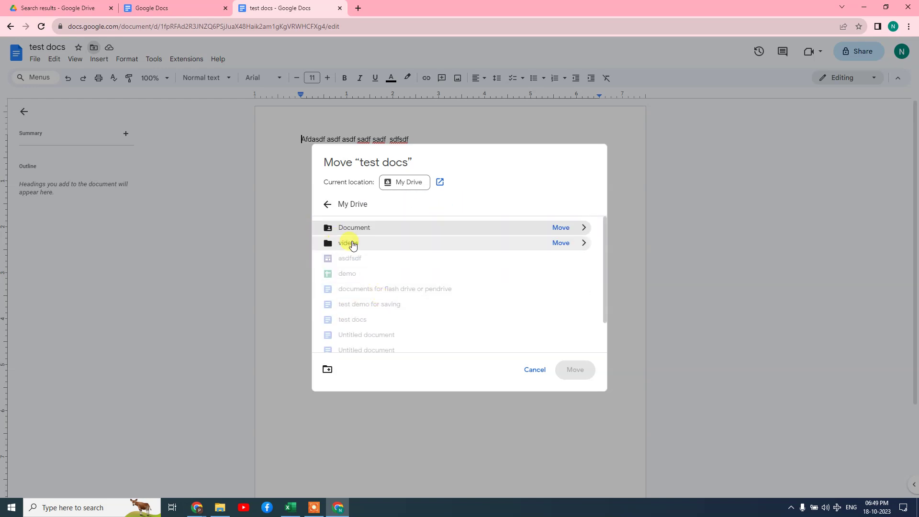
# Create a folder named "my docs file" in My Drive and move the document into it
pyautogui.click(327, 370)
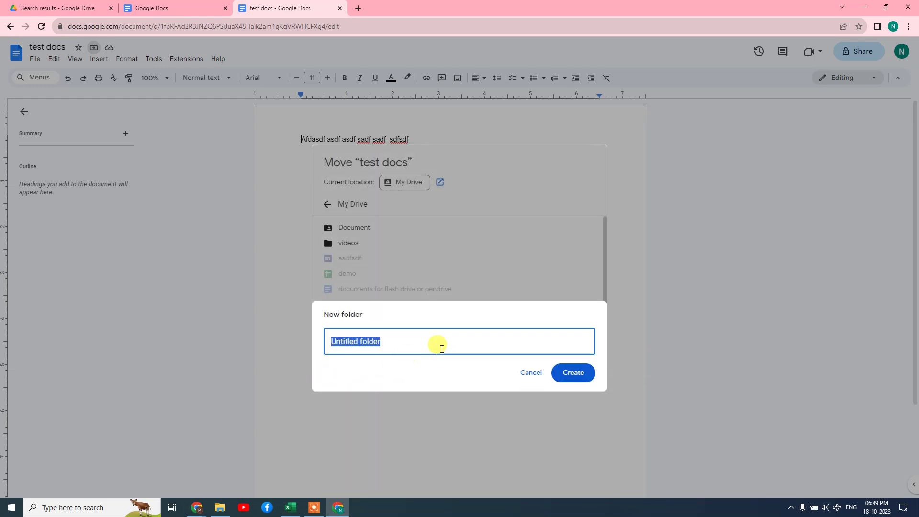
pyautogui.write('my doc sfi')
pyautogui.press('BackSpace')
pyautogui.press('BackSpace')
pyautogui.press('BackSpace')
pyautogui.write('s file')
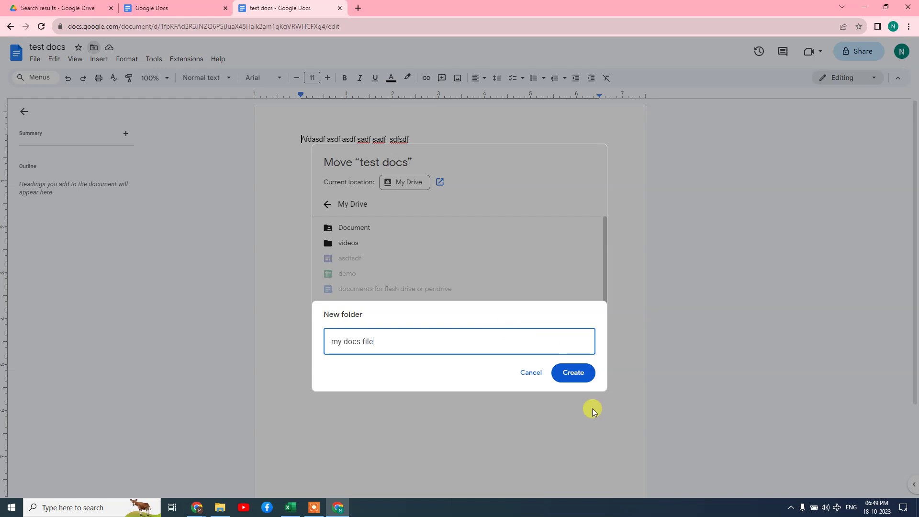
pyautogui.click(577, 378)
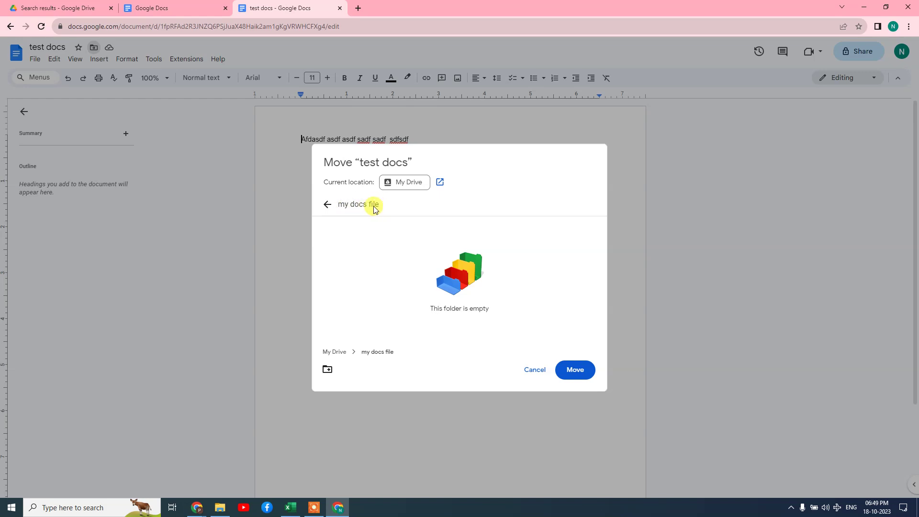
pyautogui.click(576, 370)
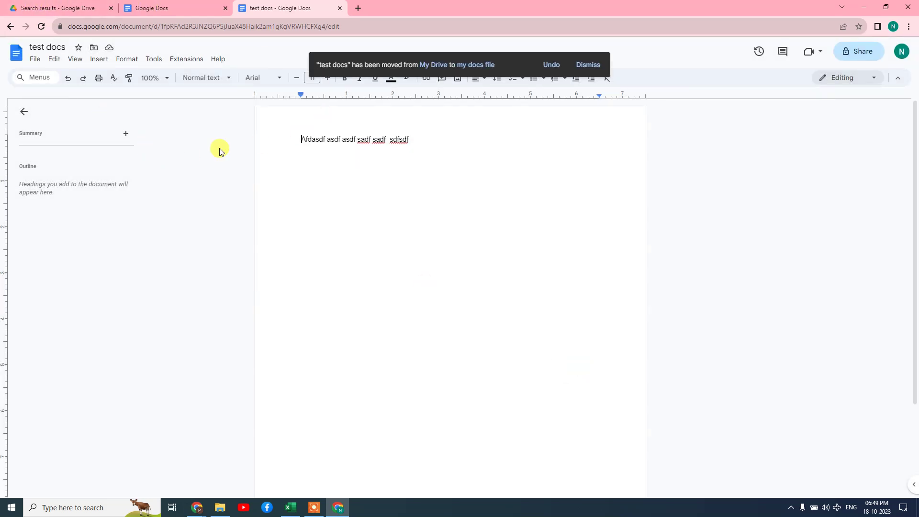
# Switch to Google Drive, clear the document search, reload the page and open the "my docs file" folder
pyautogui.click(79, 4)
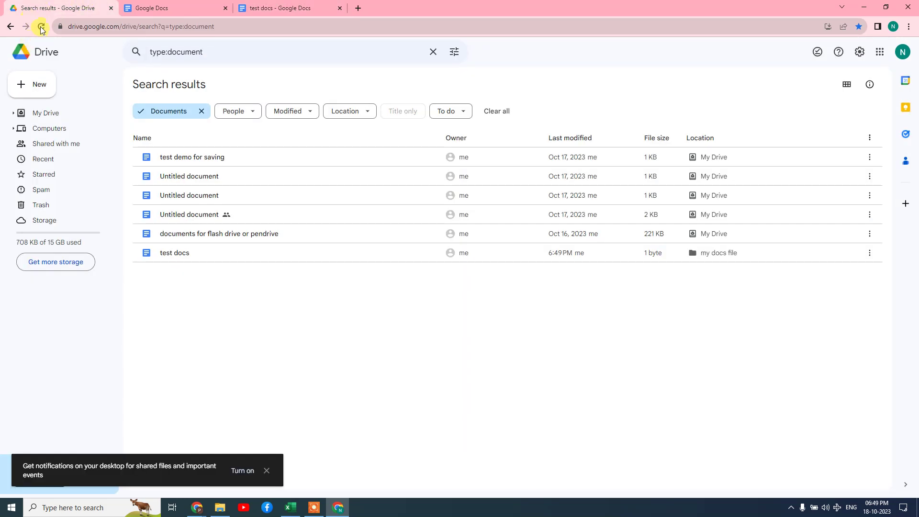
pyautogui.click(433, 51)
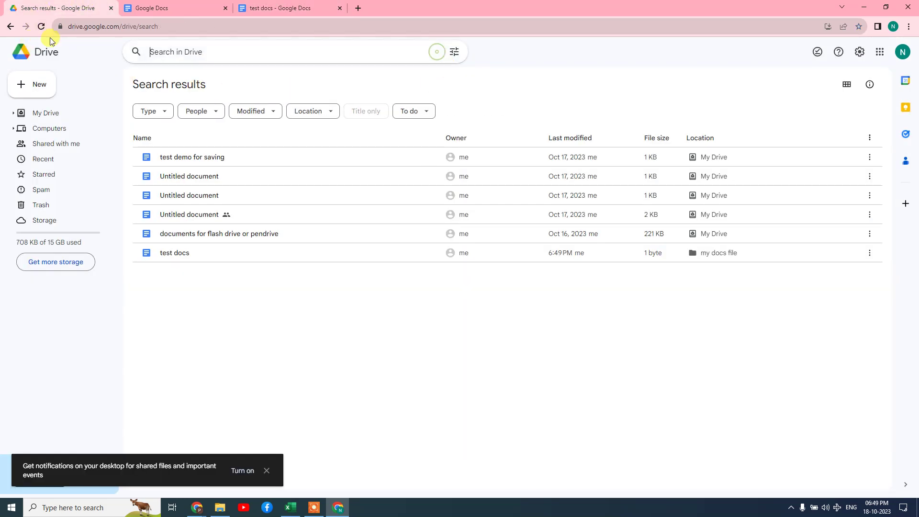
pyautogui.click(42, 26)
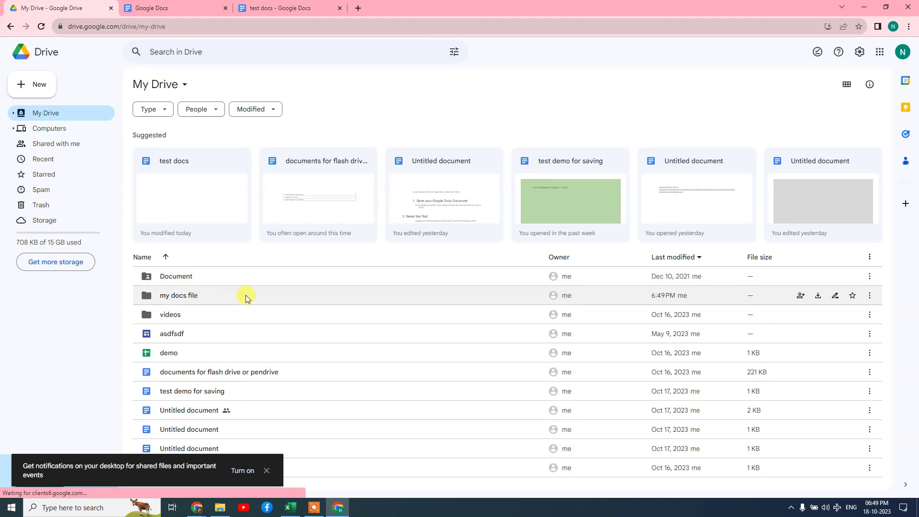
pyautogui.doubleClick(222, 300)
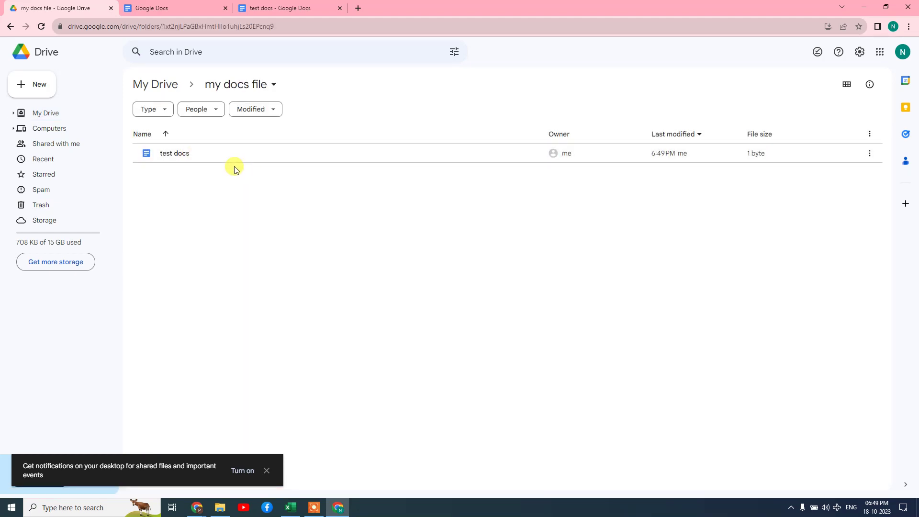
# Compare the folder's contents with the recent documents on the Google Docs home page, reloading the home page
pyautogui.click(185, 7)
pyautogui.hotkey('ctrl', 'Tab')
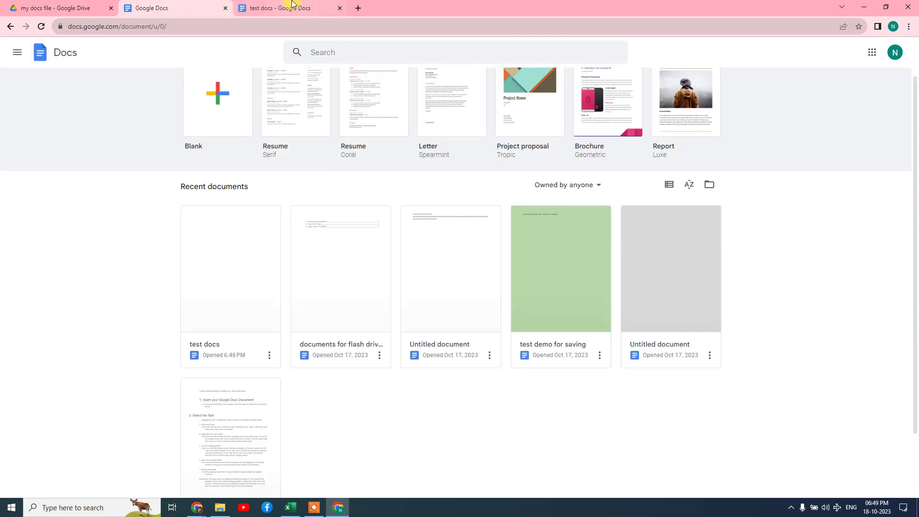
pyautogui.hotkey('ctrl', 'Tab')
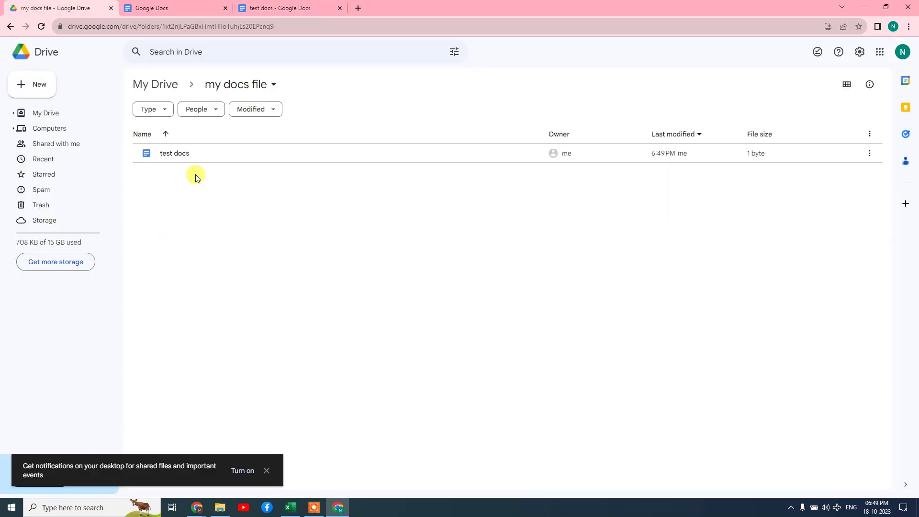
pyautogui.click(186, 7)
pyautogui.click(41, 26)
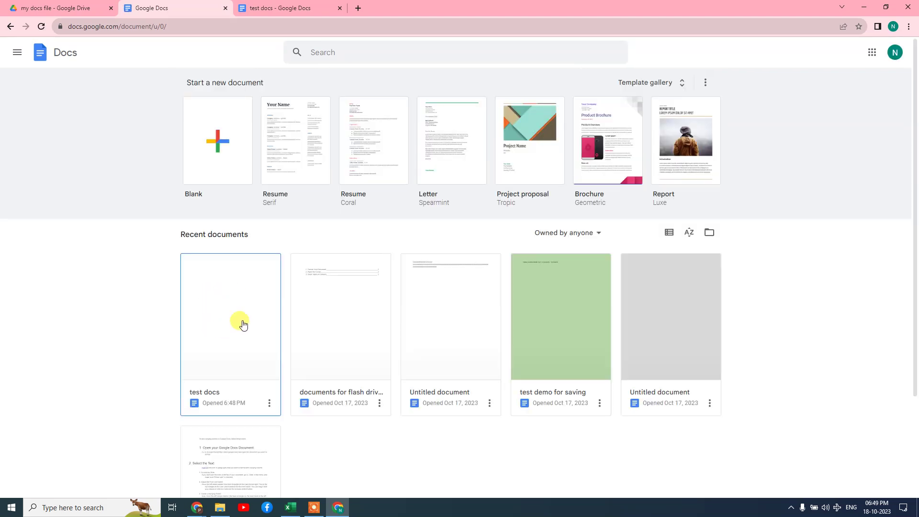
# Return to the "test docs" document and examine its file commands, including the new, share, email and download options
pyautogui.click(306, 4)
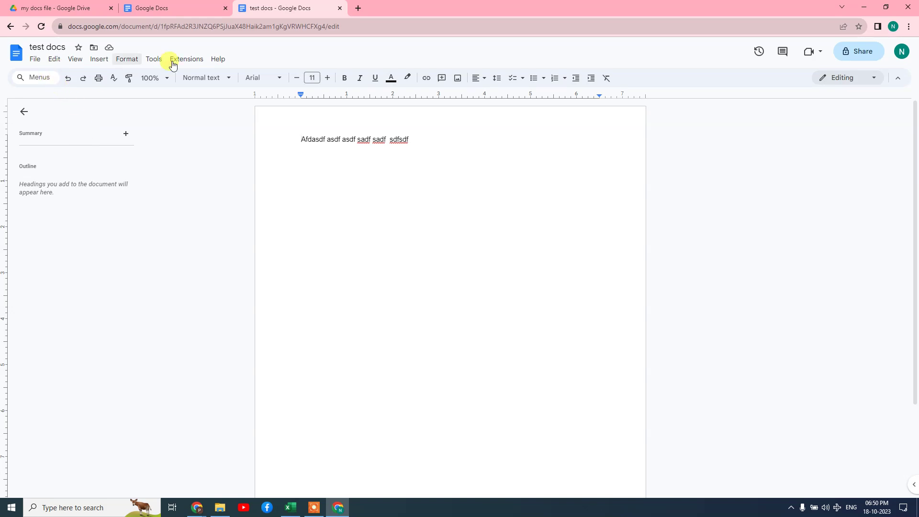
pyautogui.moveTo(684, 154)
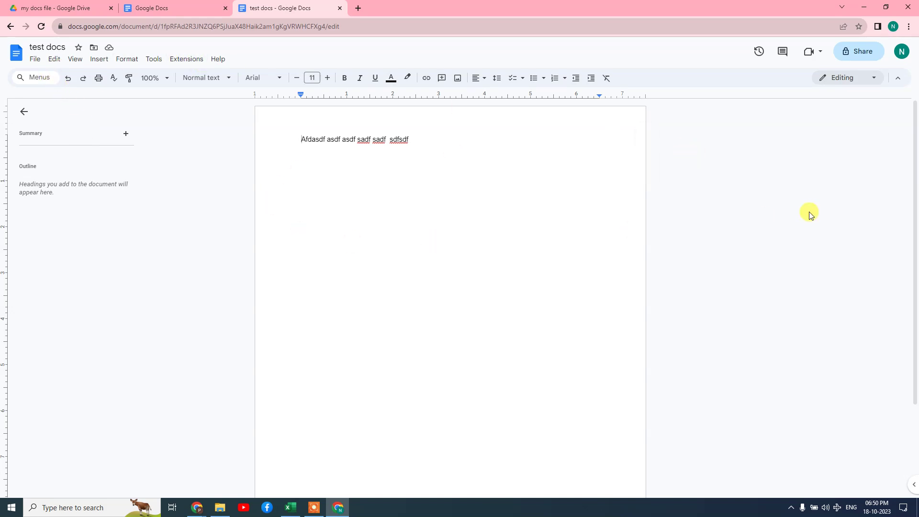
pyautogui.moveTo(915, 130); pyautogui.dragTo(445, 211)
pyautogui.click(34, 63)
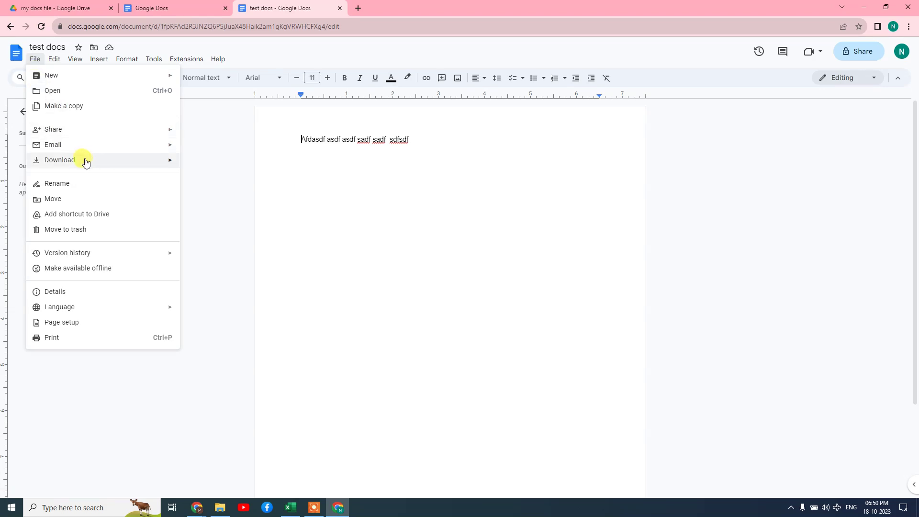
pyautogui.moveTo(145, 163)
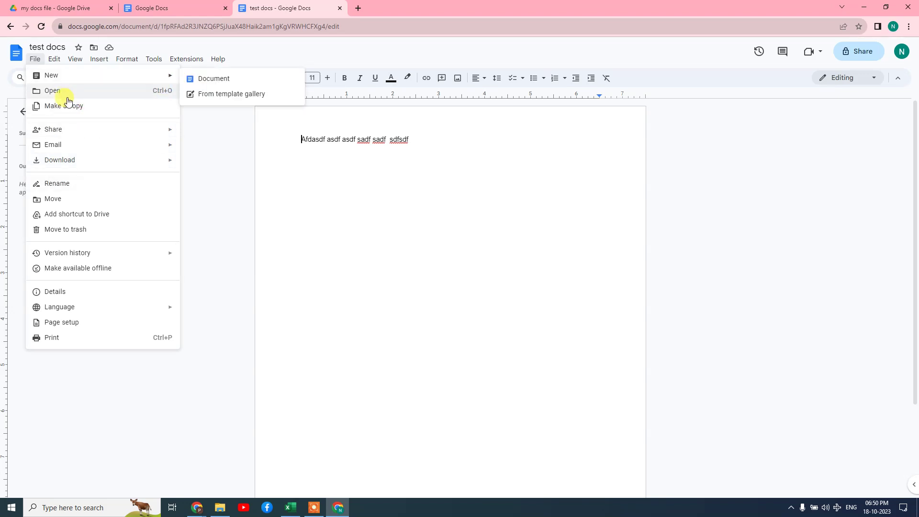
pyautogui.moveTo(115, 143)
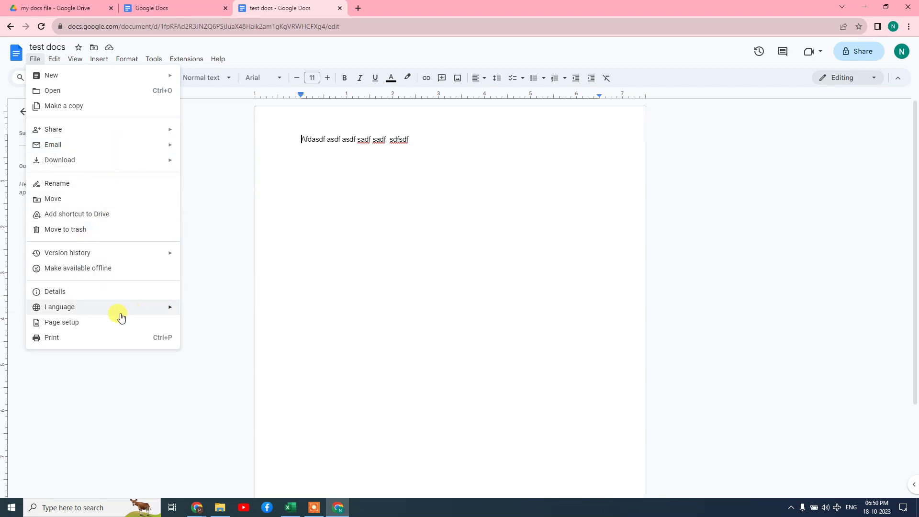
# Set the page color of the whole document to light gray in the page setup
pyautogui.click(100, 328)
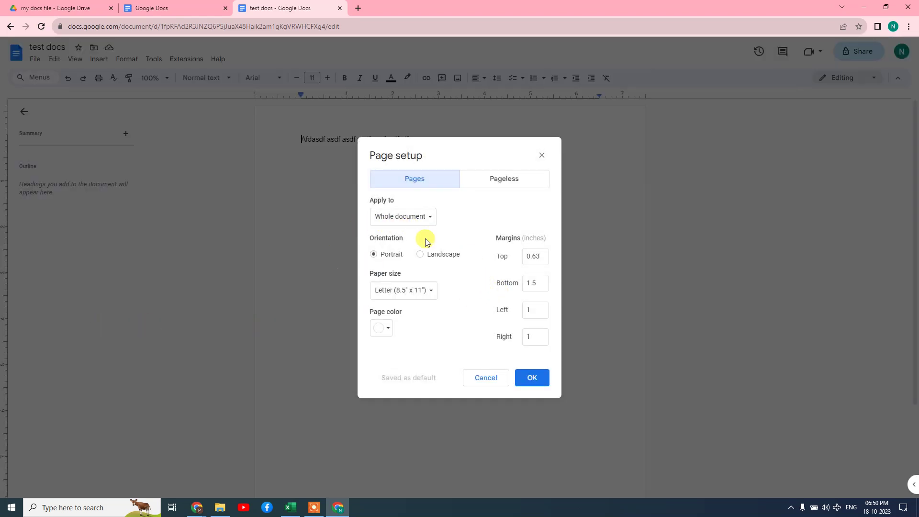
pyautogui.click(413, 216)
pyautogui.click(410, 218)
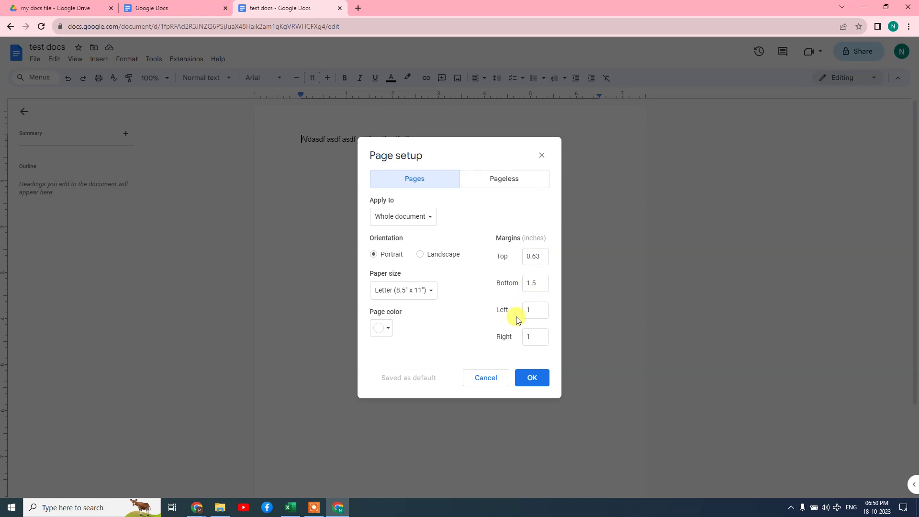
pyautogui.click(386, 327)
pyautogui.click(442, 347)
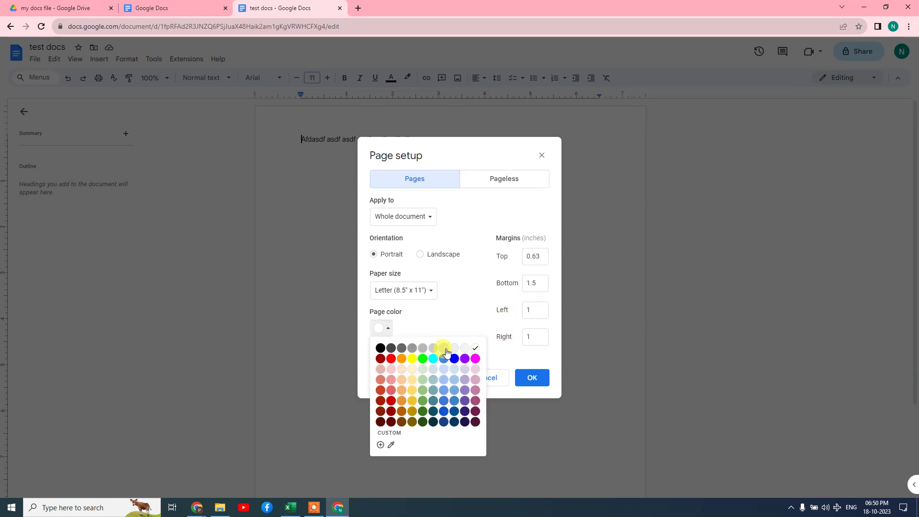
pyautogui.click(535, 381)
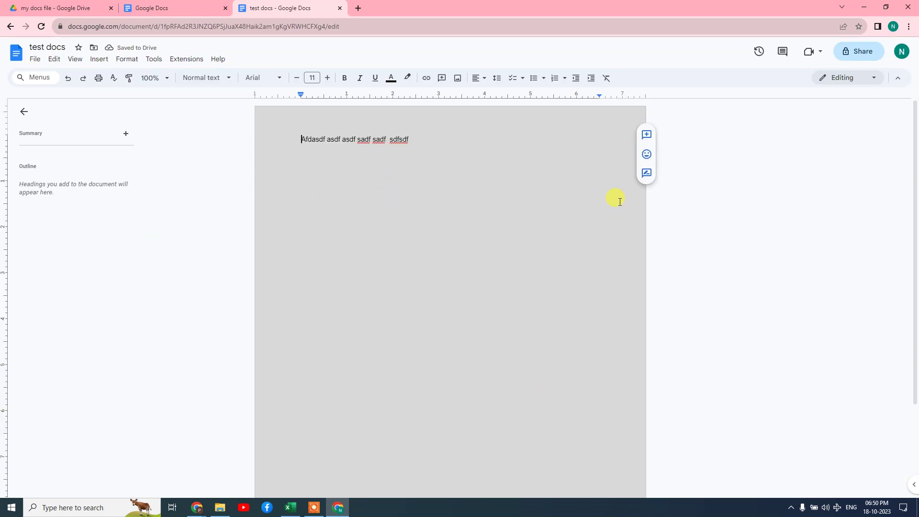
# Search the commands for "rule" and hide the ruler in the document
pyautogui.scroll(-3, 912, 133)
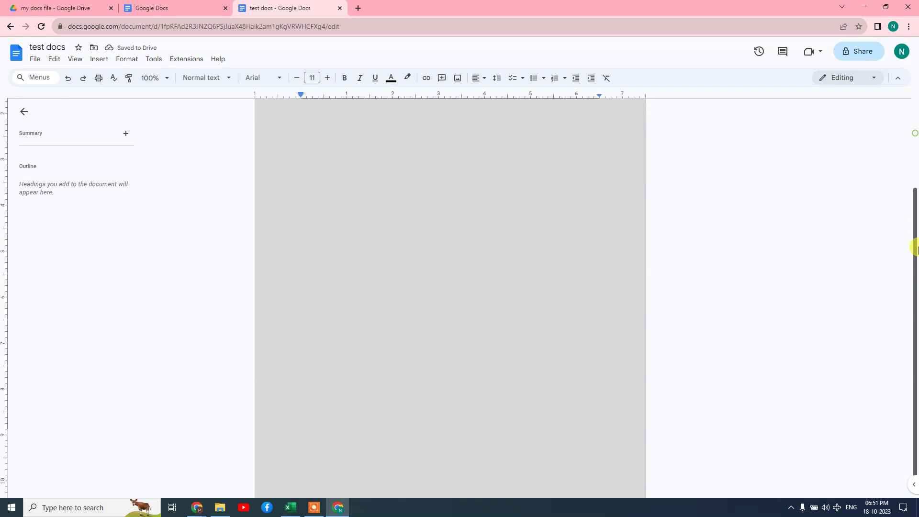
pyautogui.scroll(3, 913, 133)
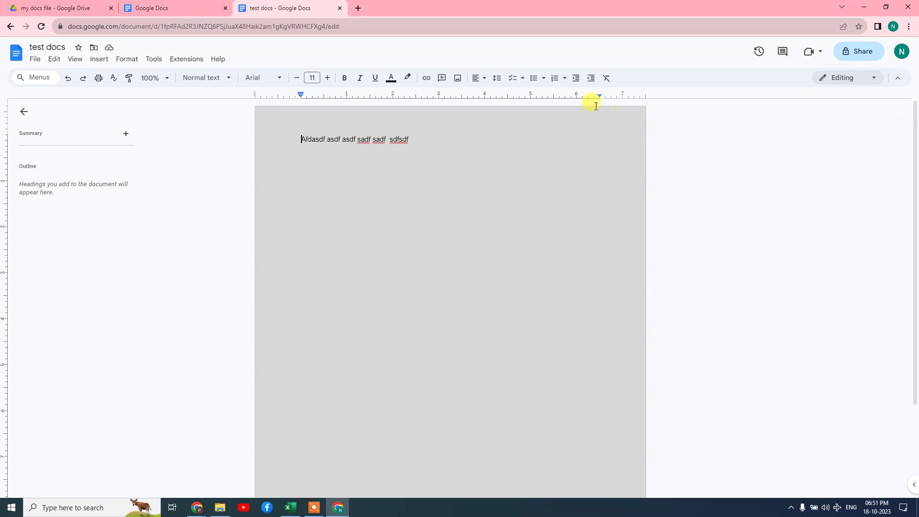
pyautogui.click(36, 77)
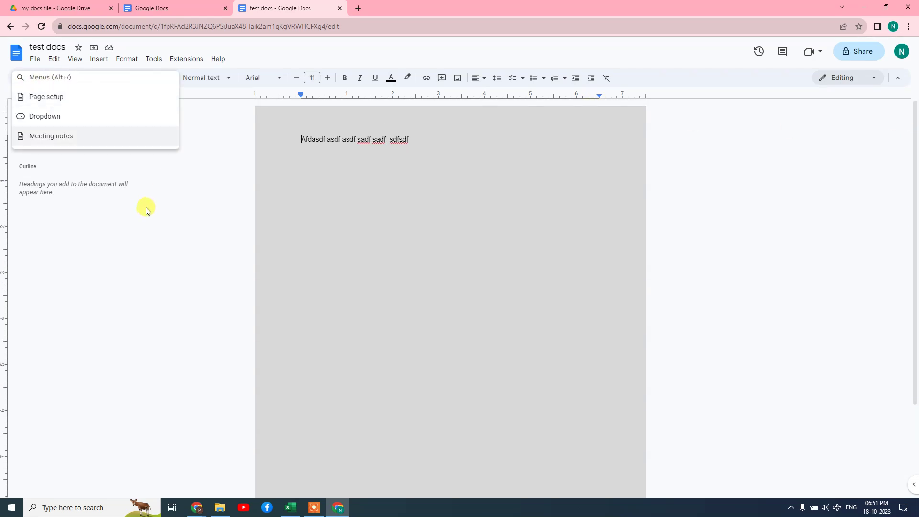
pyautogui.click(777, 151)
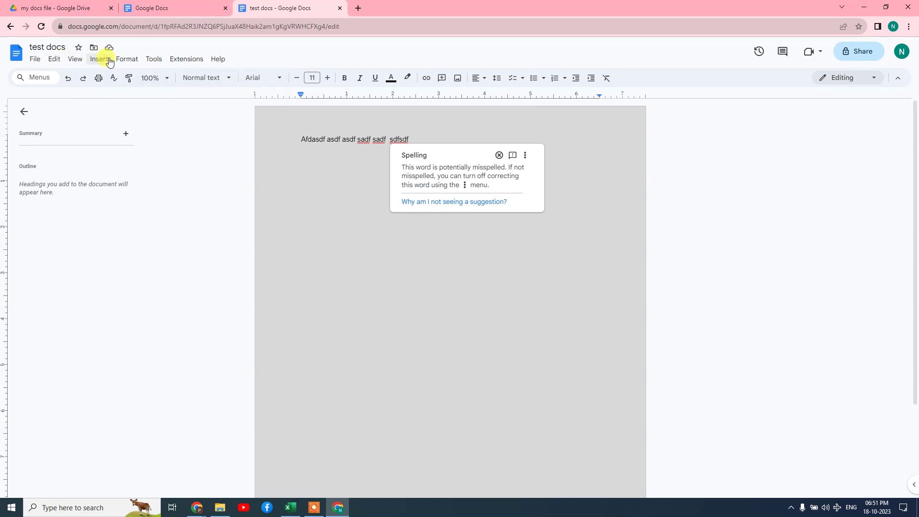
pyautogui.click(35, 76)
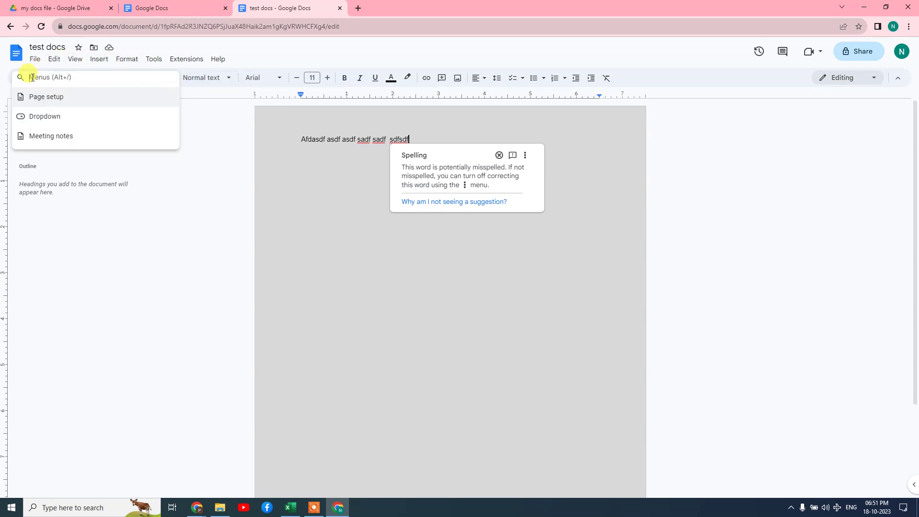
pyautogui.write('rule')
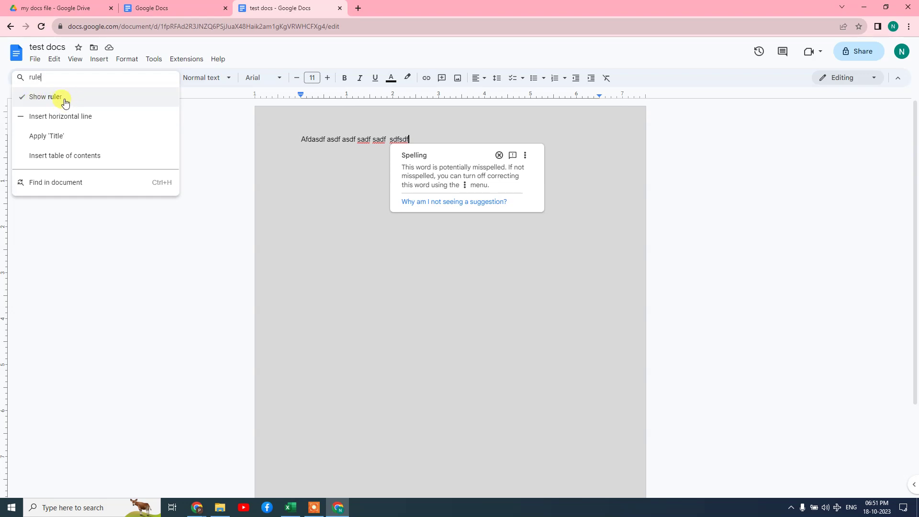
pyautogui.click(47, 98)
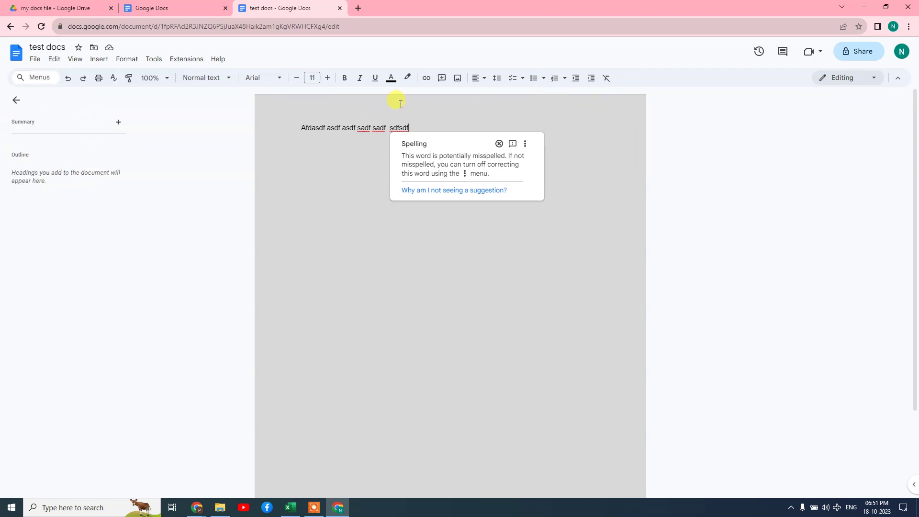
# Search the commands for "rul" and turn the ruler back on
pyautogui.click(37, 79)
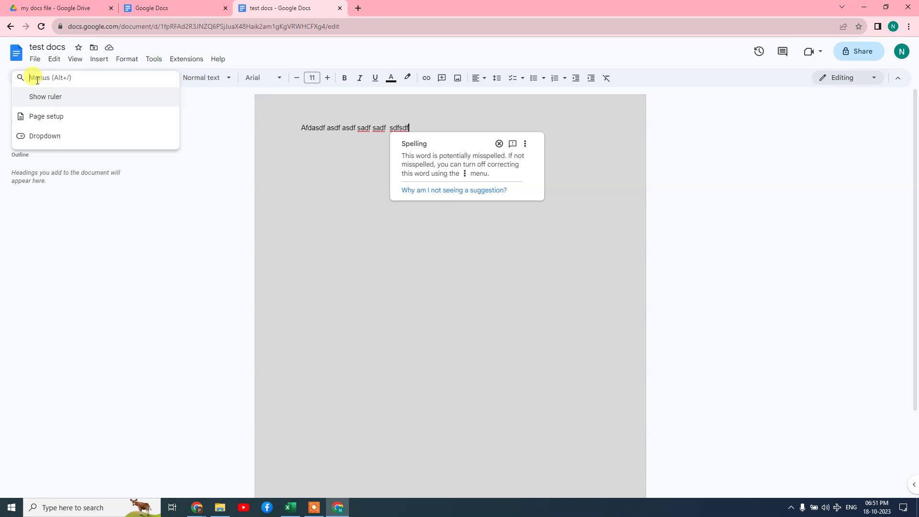
pyautogui.write('rul')
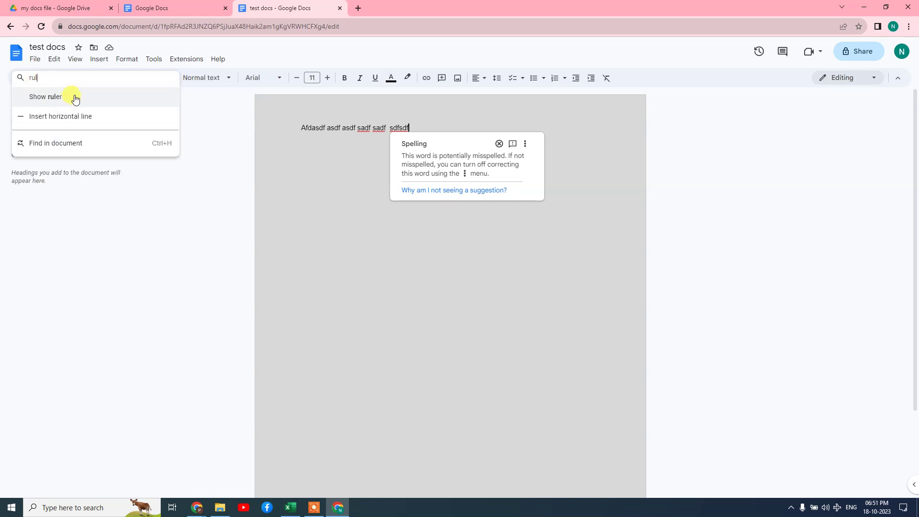
pyautogui.click(75, 99)
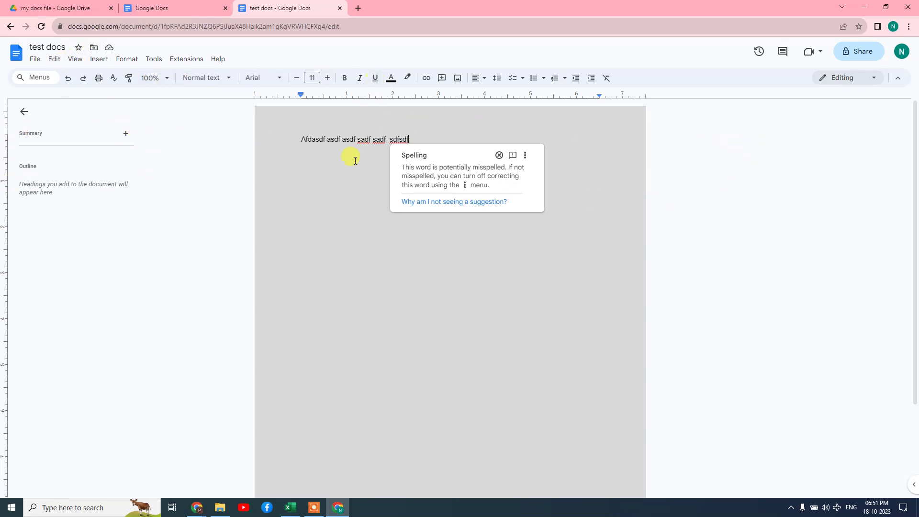
# Select the whole line of text and make it bold, italic and underlined
pyautogui.click(334, 140)
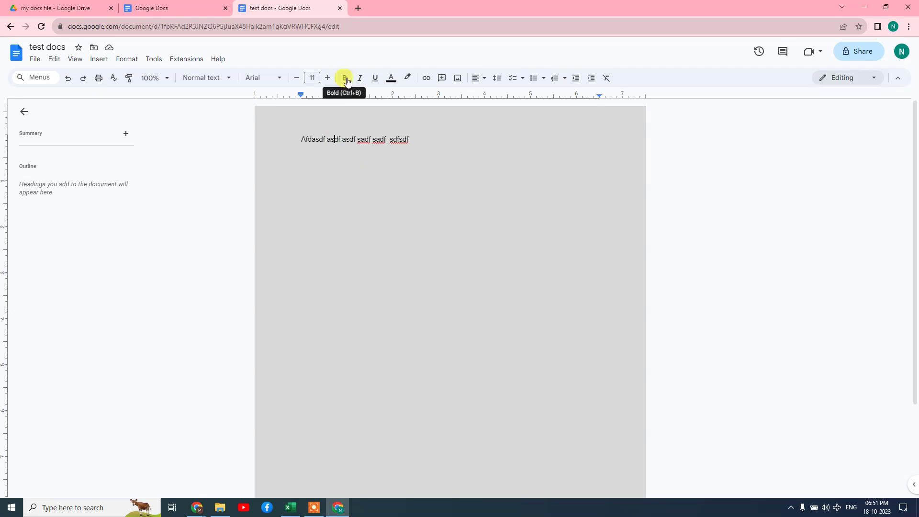
pyautogui.click(346, 80)
pyautogui.moveTo(308, 137); pyautogui.dragTo(416, 138)
pyautogui.click(344, 78)
pyautogui.click(361, 82)
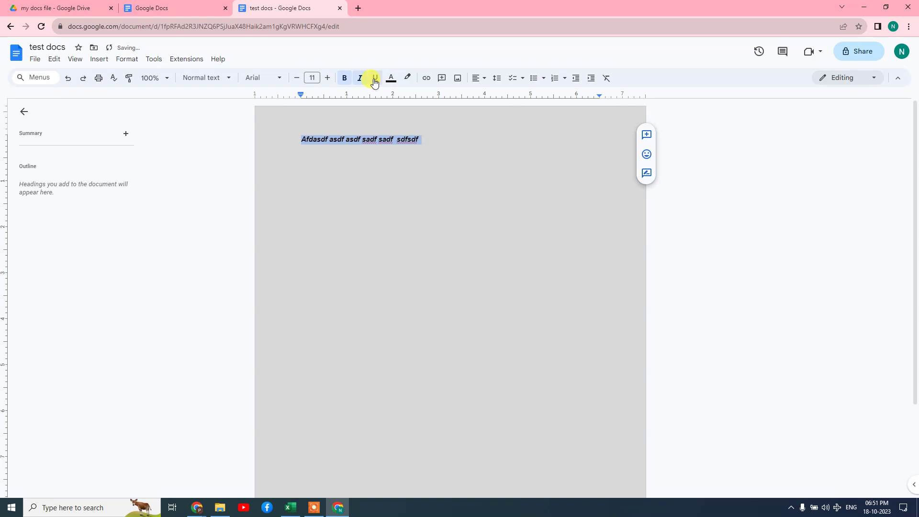
pyautogui.click(374, 80)
# Try center alignment on the selected text line and change it to right alignment
pyautogui.click(477, 79)
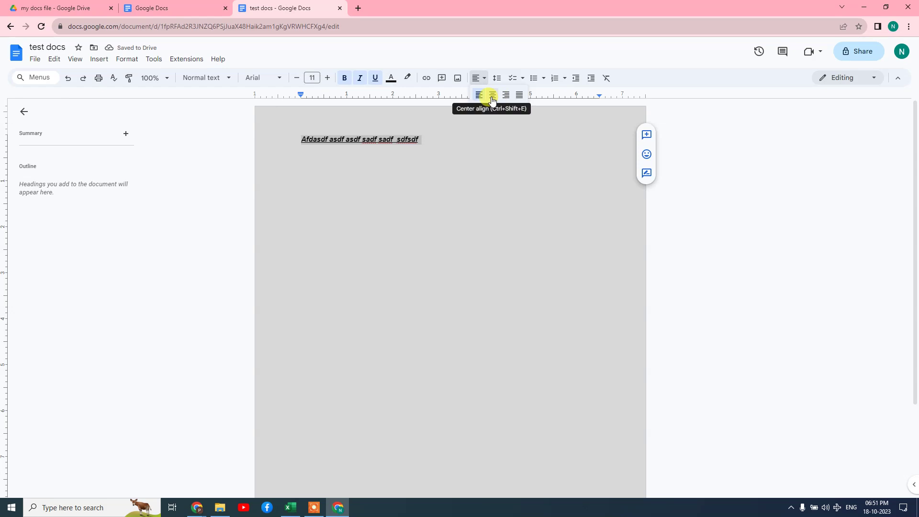
pyautogui.click(492, 98)
pyautogui.click(476, 79)
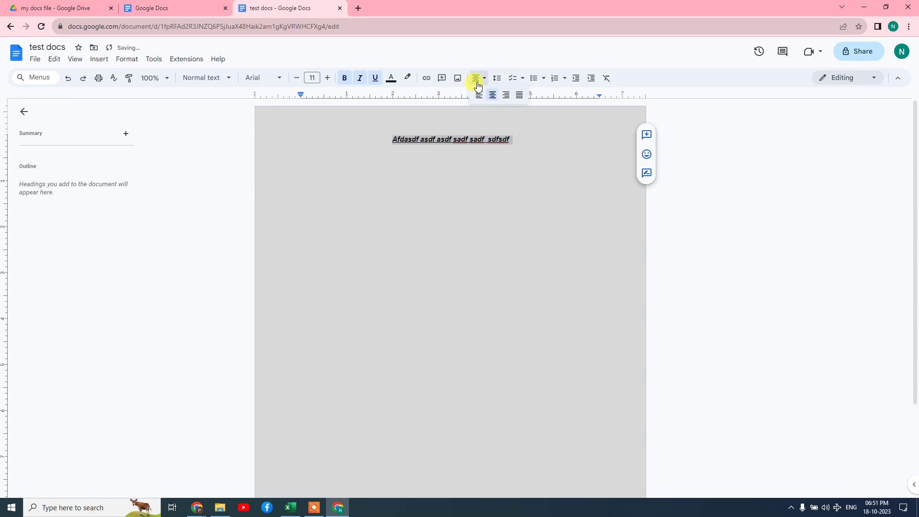
pyautogui.click(503, 97)
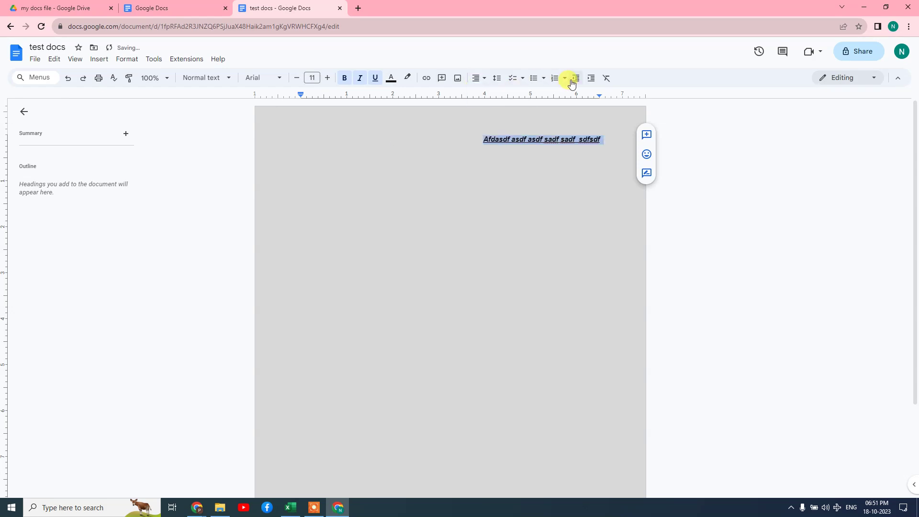
# Apply the Title style to the text line and reselect the text
pyautogui.click(214, 78)
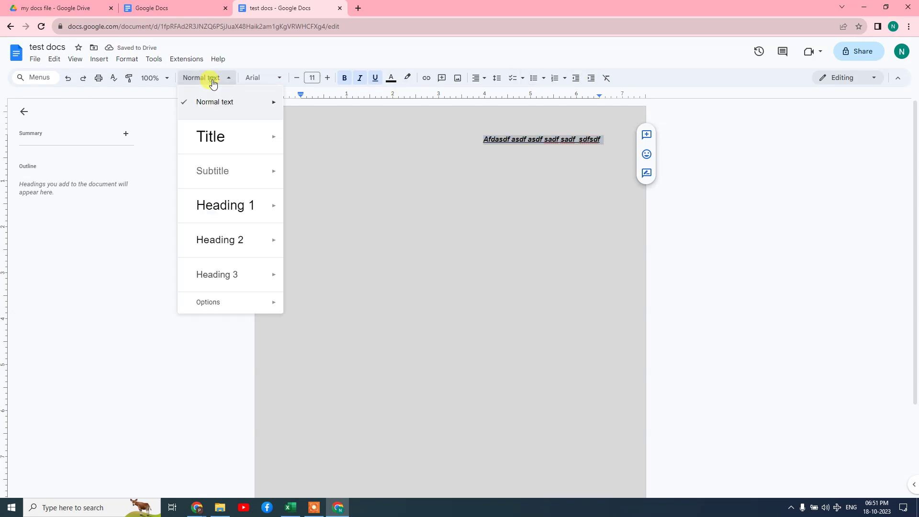
pyautogui.click(218, 136)
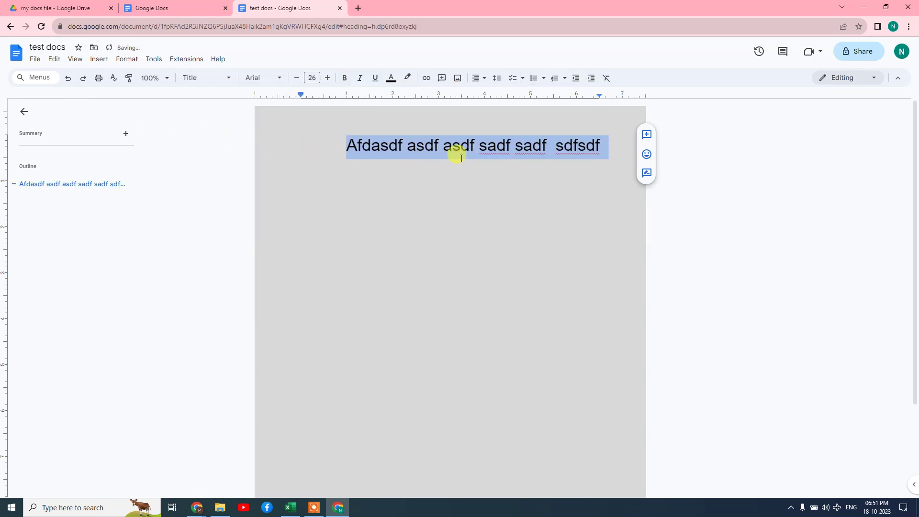
pyautogui.click(428, 145)
pyautogui.moveTo(357, 145); pyautogui.dragTo(606, 146)
# Examine the download formats, the edit, view, insert and tools commands, and the general preferences
pyautogui.click(40, 61)
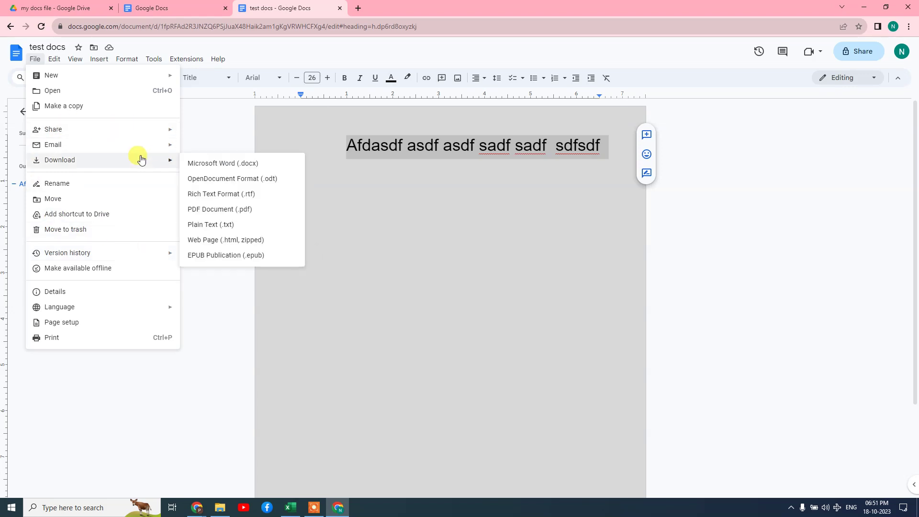
pyautogui.click(374, 254)
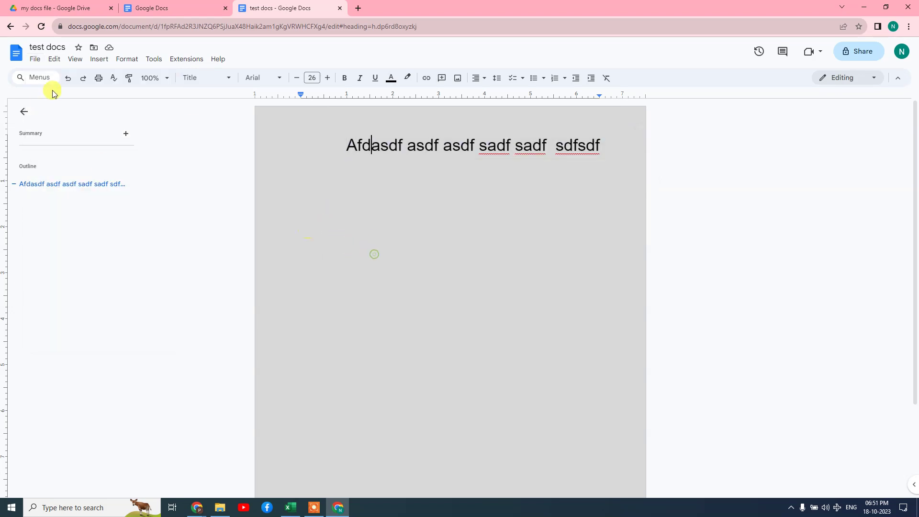
pyautogui.click(55, 60)
pyautogui.click(79, 61)
pyautogui.click(105, 61)
pyautogui.moveTo(151, 60)
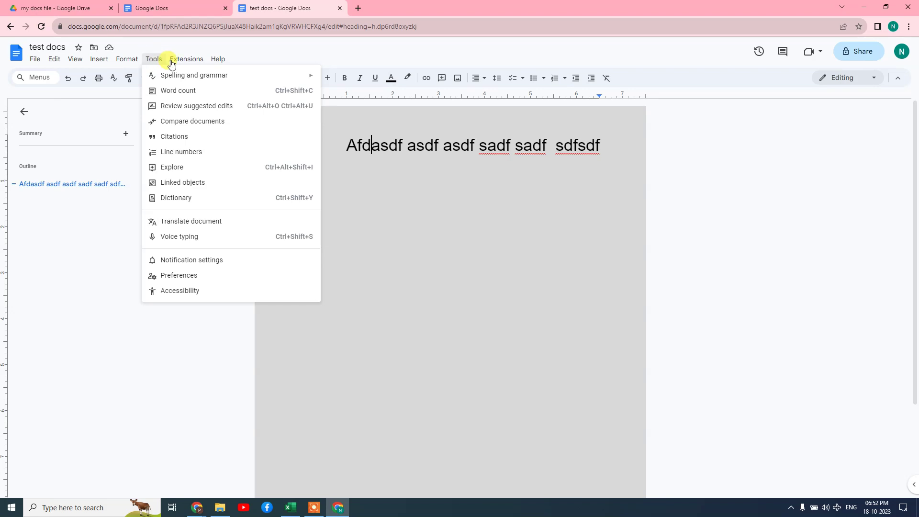
pyautogui.click(180, 275)
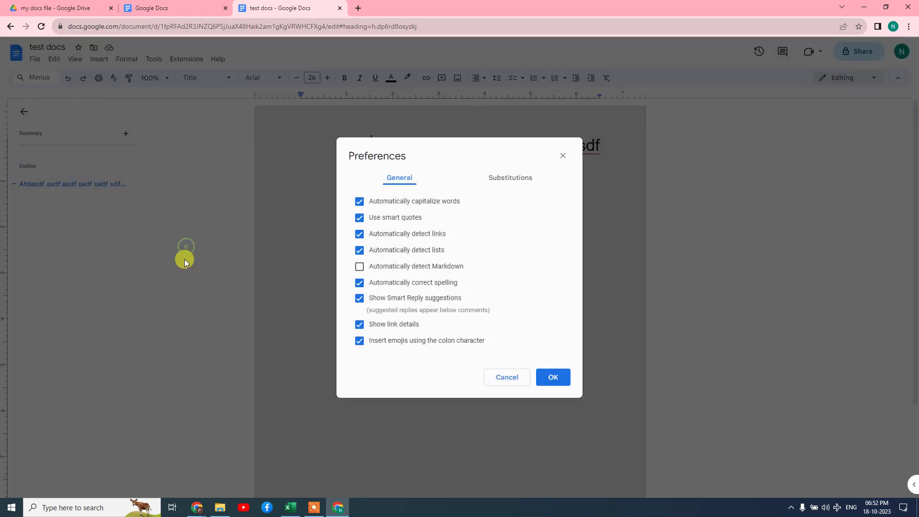
pyautogui.click(562, 158)
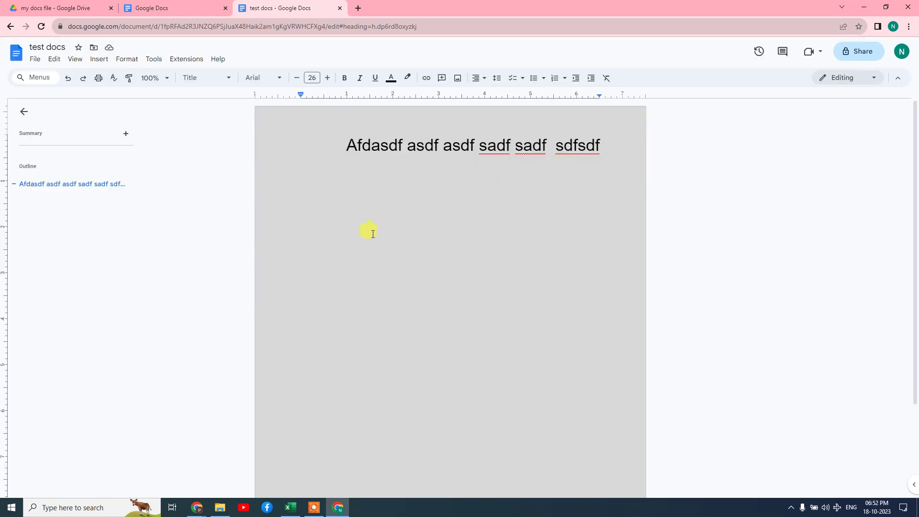
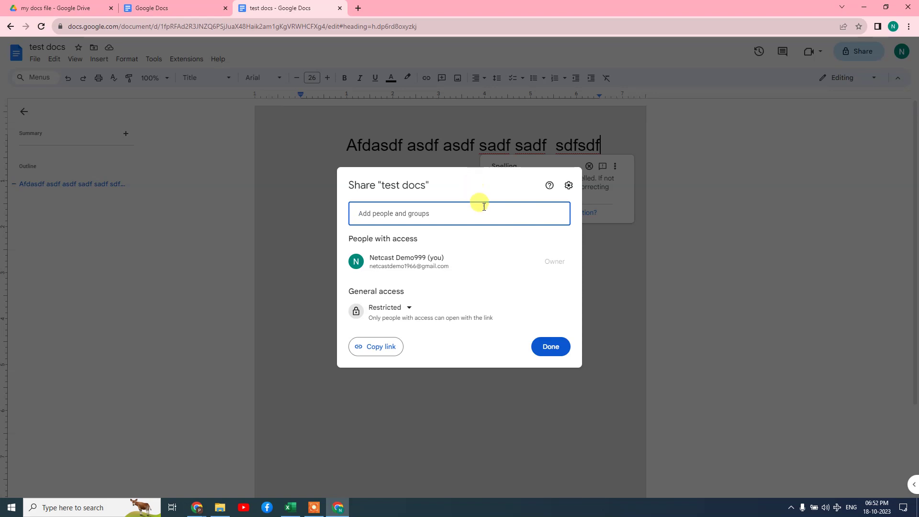
# Add the suggested contact's e-mail as a recipient for sharing "test docs"
pyautogui.click(421, 209)
pyautogui.click(461, 237)
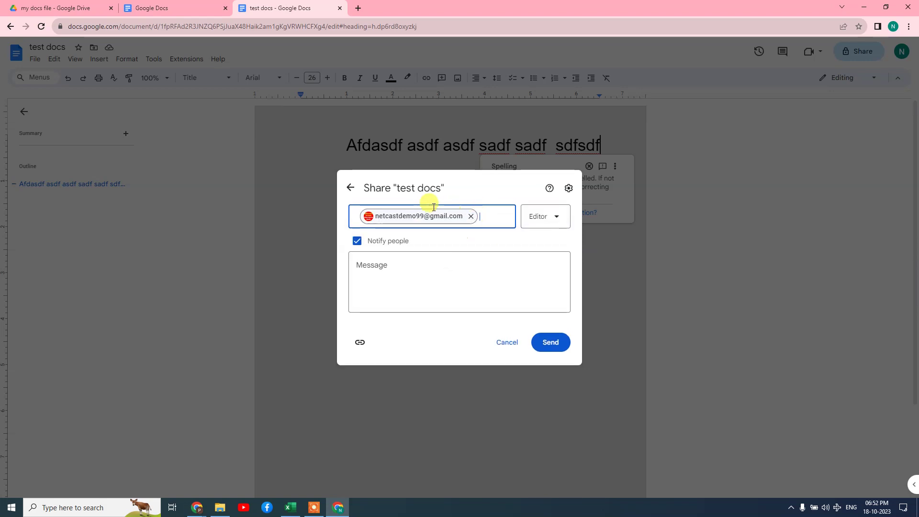
# Try the Viewer and Commenter roles for the recipient and finish with Editor access
pyautogui.click(547, 221)
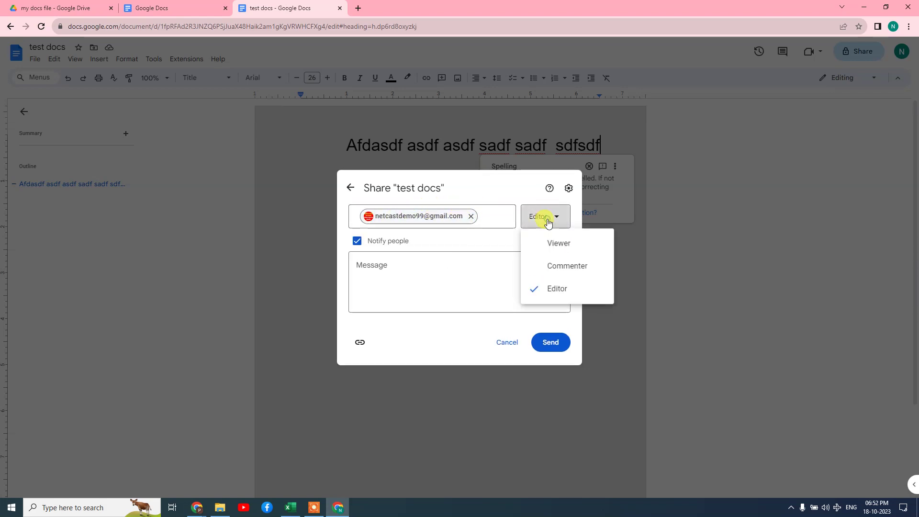
pyautogui.click(572, 245)
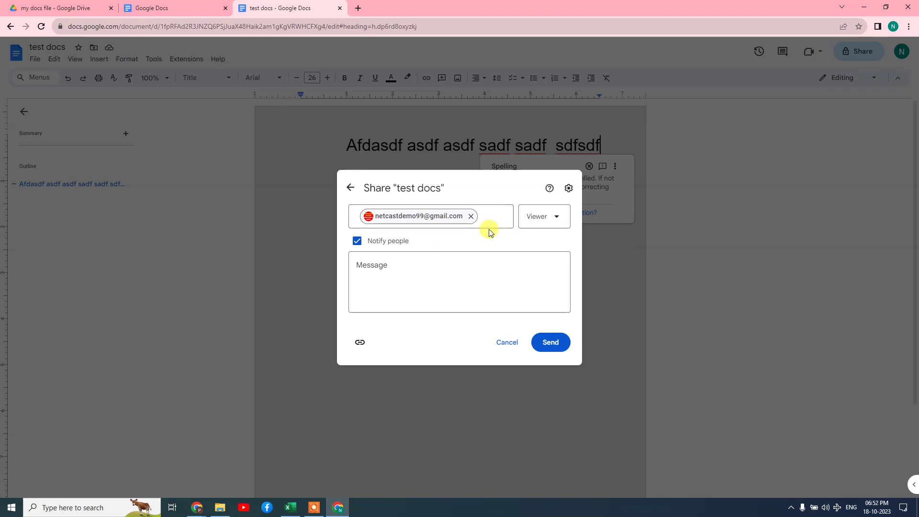
pyautogui.click(531, 221)
pyautogui.click(577, 272)
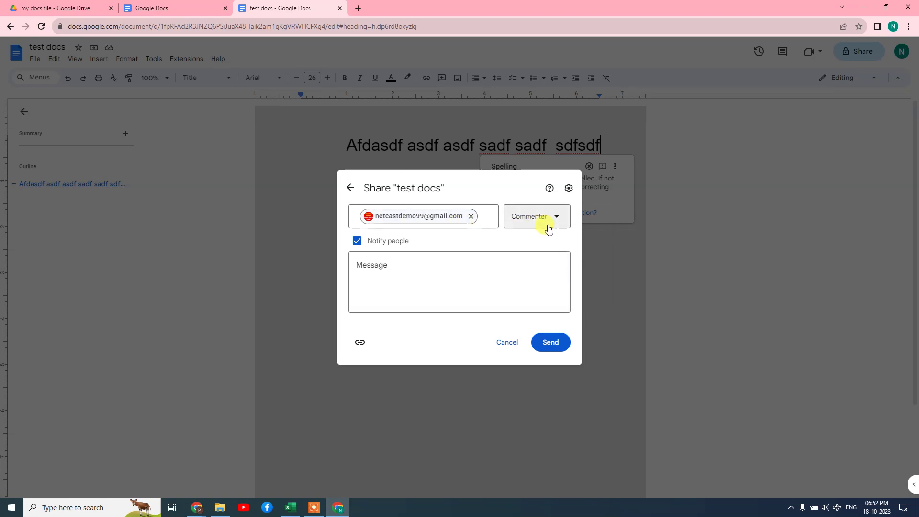
pyautogui.click(531, 222)
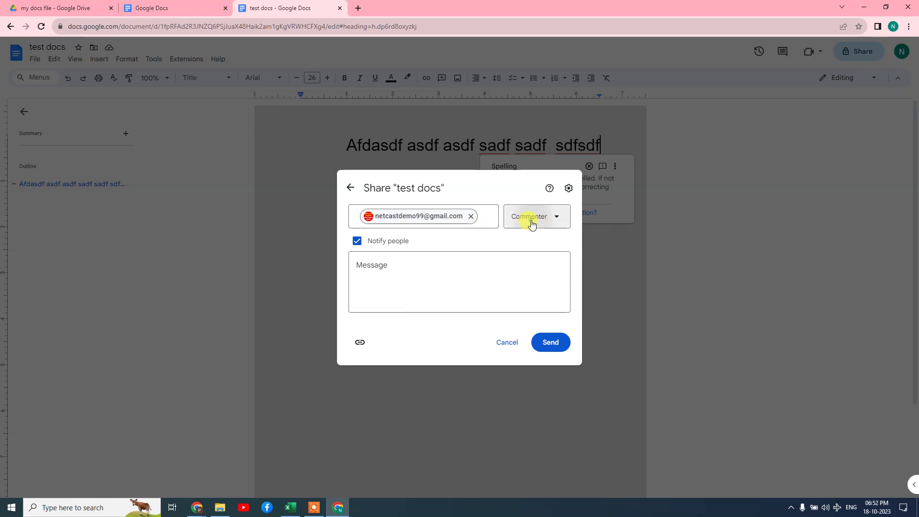
pyautogui.click(553, 288)
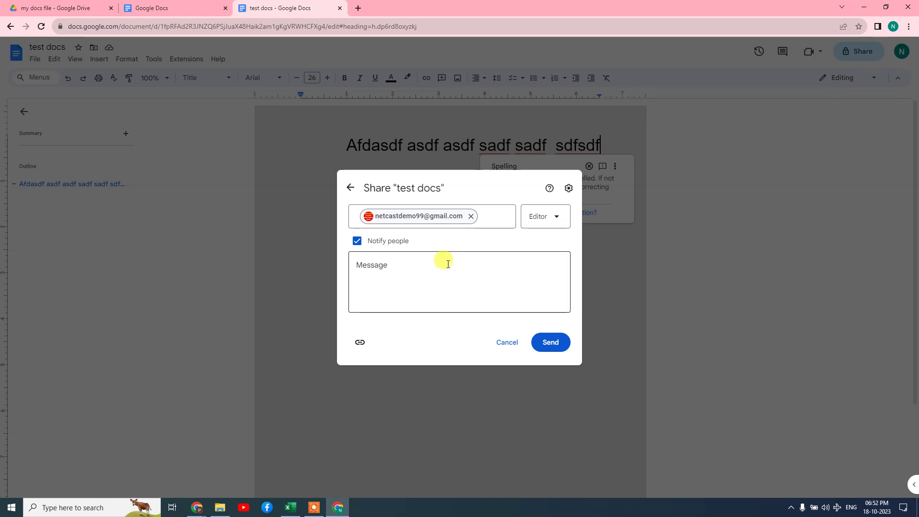
pyautogui.click(538, 217)
pyautogui.click(553, 267)
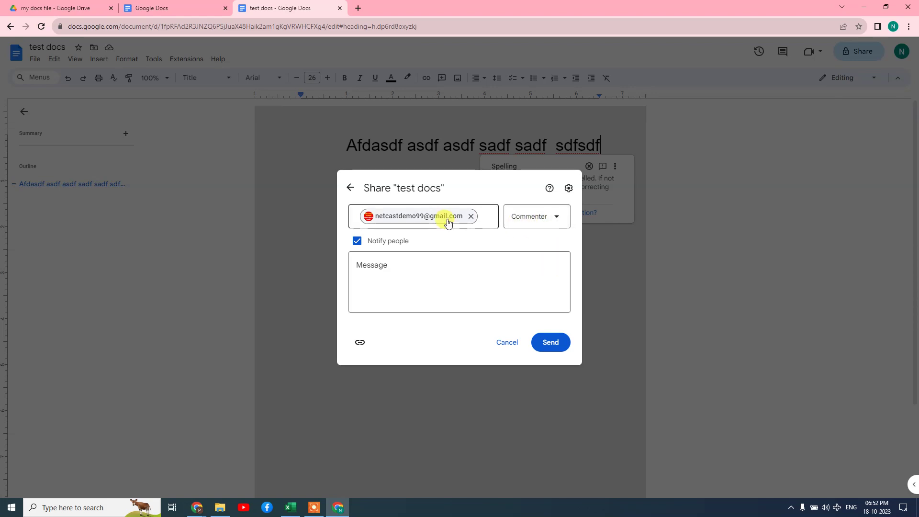
pyautogui.moveTo(447, 223)
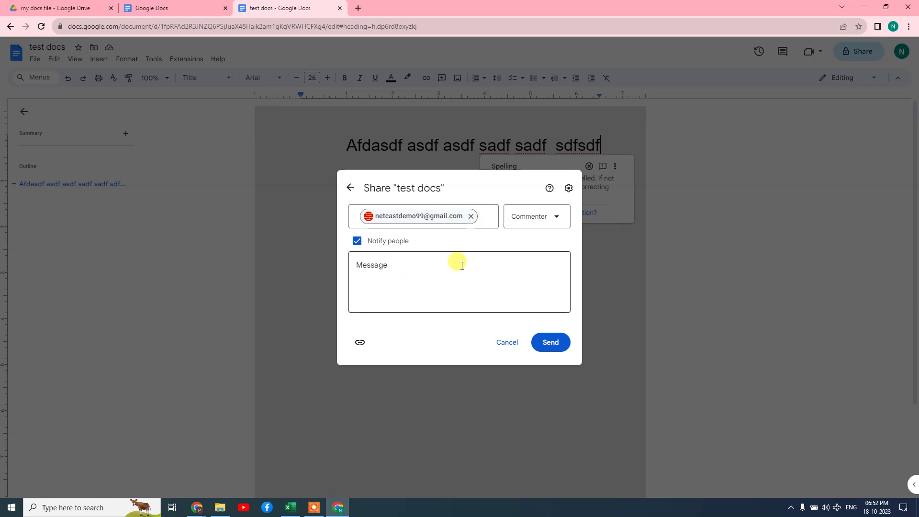
pyautogui.click(545, 220)
pyautogui.click(550, 293)
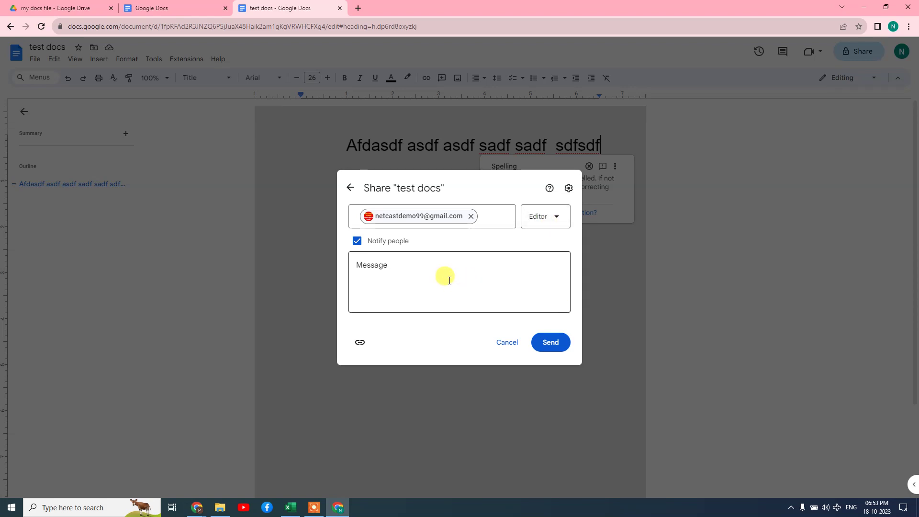
# Send the sharing invitation with the message "asdasd" and reload the document
pyautogui.click(421, 261)
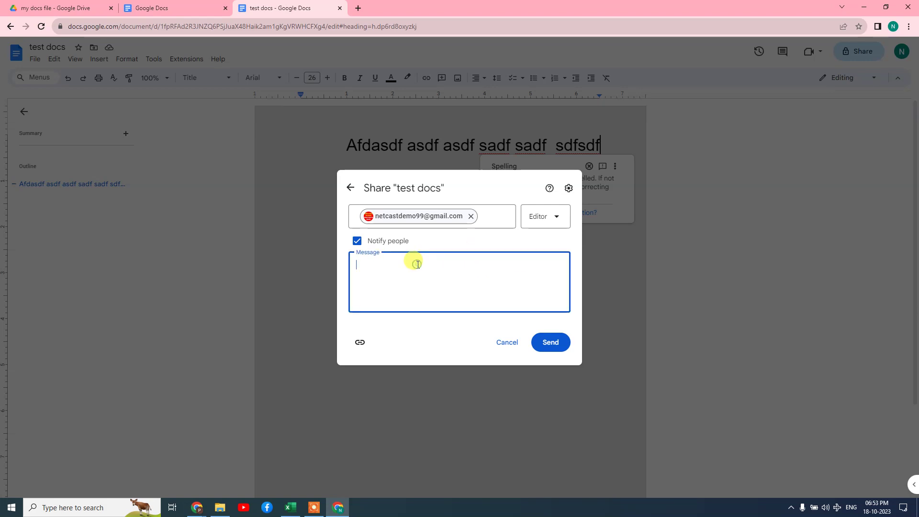
pyautogui.write('asdasd')
pyautogui.click(545, 343)
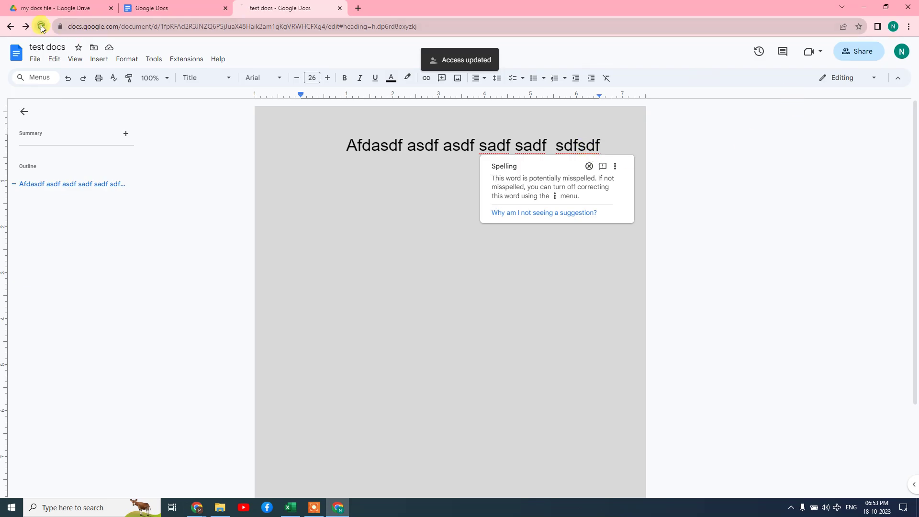
pyautogui.click(41, 27)
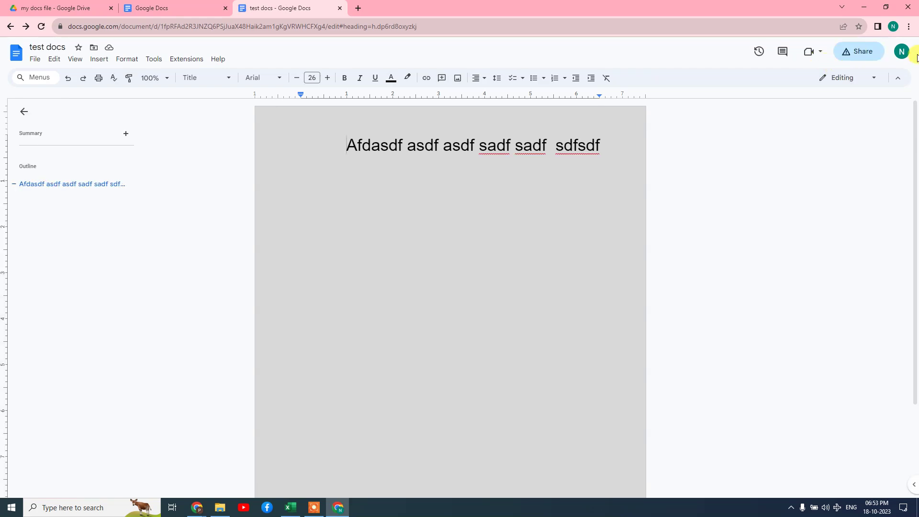
# Check the access roles offered when re-adding the shared contact to "test docs", and leave the sharing settings without sending an invitation
pyautogui.click(42, 26)
pyautogui.click(810, 58)
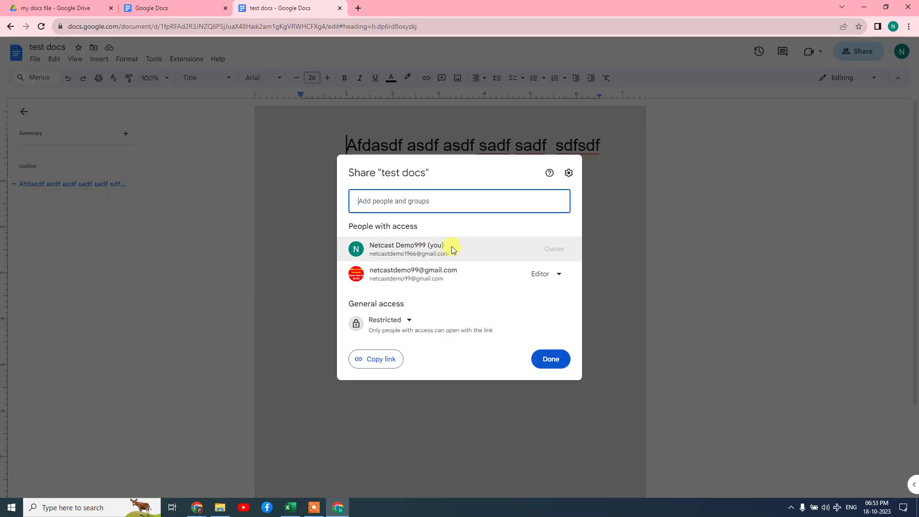
pyautogui.click(471, 198)
pyautogui.click(467, 229)
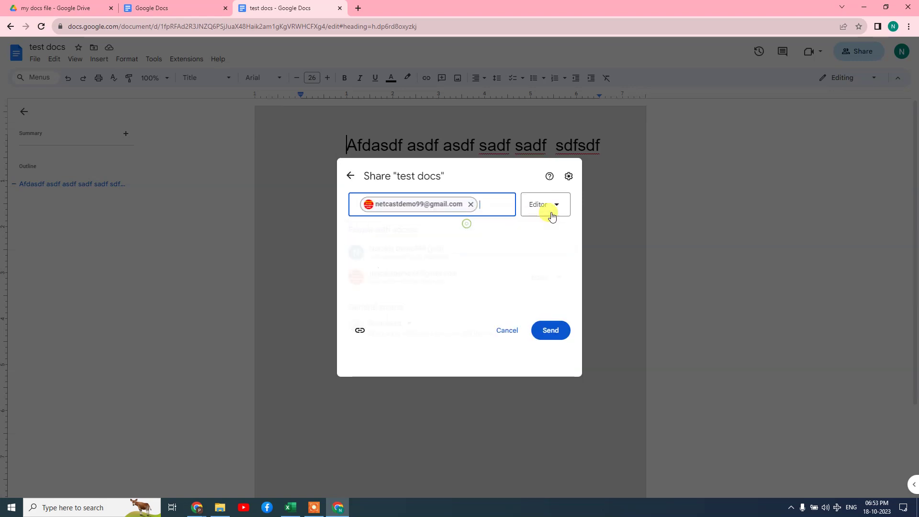
pyautogui.click(545, 216)
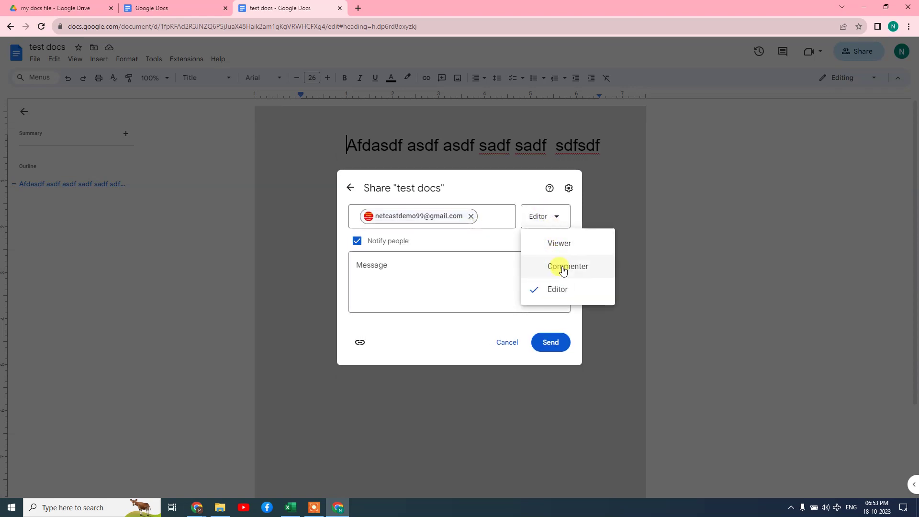
pyautogui.click(347, 195)
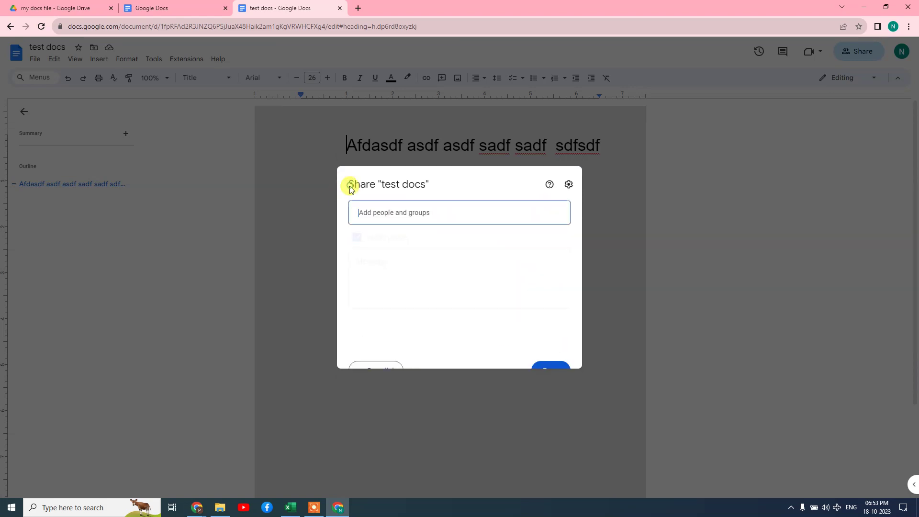
pyautogui.click(658, 176)
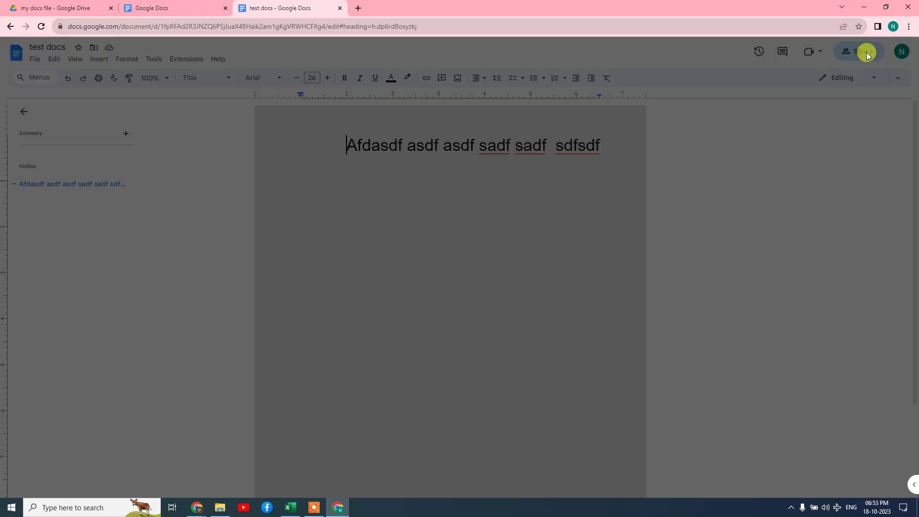
# Keep the general access of "test docs" at Restricted and copy its sharing link
pyautogui.click(865, 53)
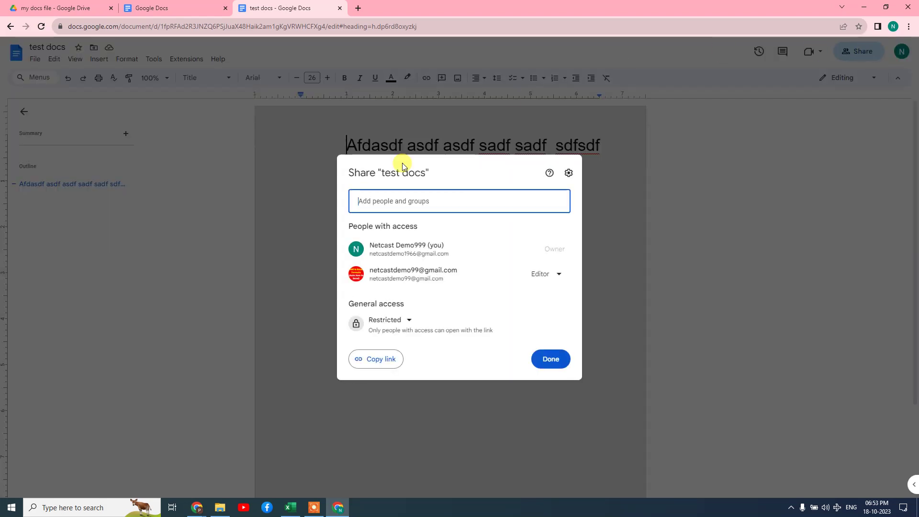
pyautogui.click(394, 320)
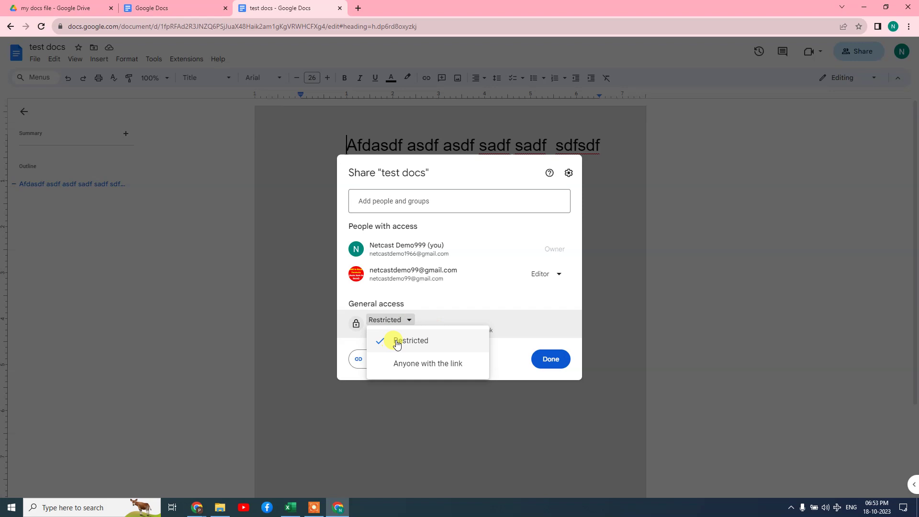
pyautogui.click(421, 341)
pyautogui.click(376, 366)
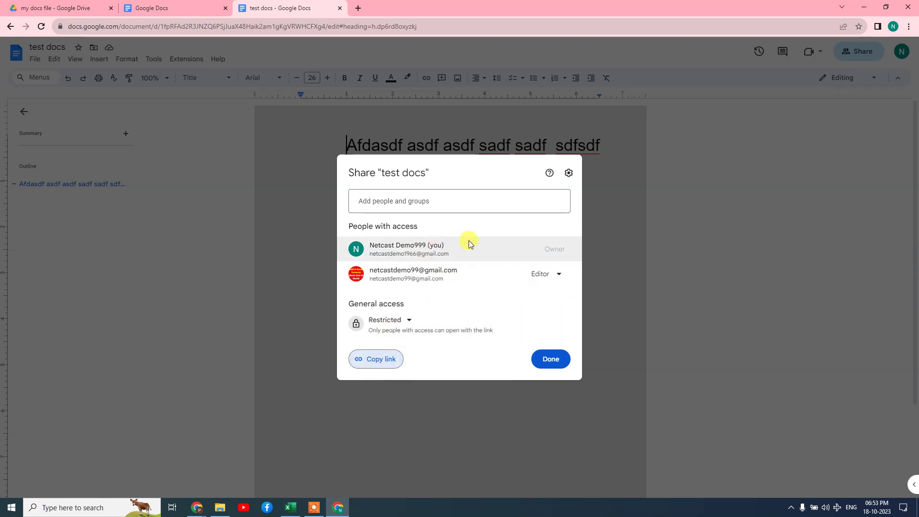
# Set the general access of "test docs" to Anyone with the link, copy the sharing link and finish sharing
pyautogui.moveTo(454, 255)
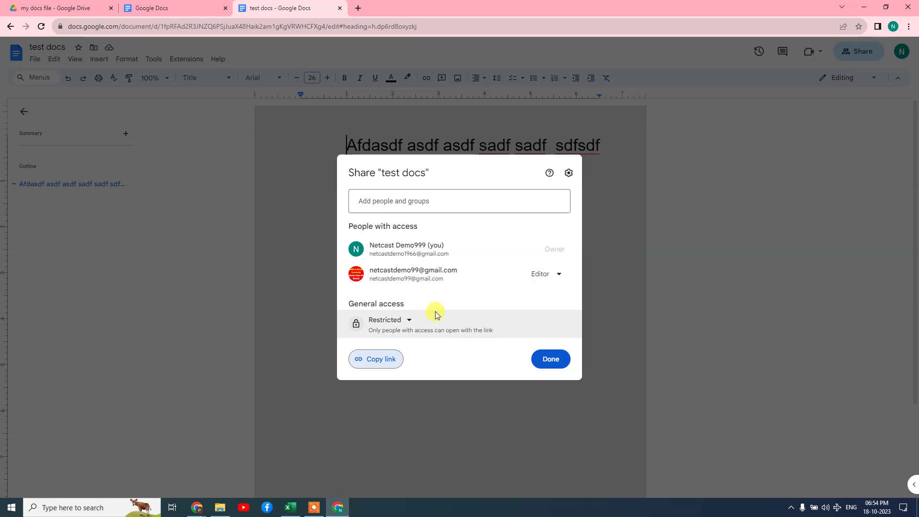
pyautogui.click(405, 320)
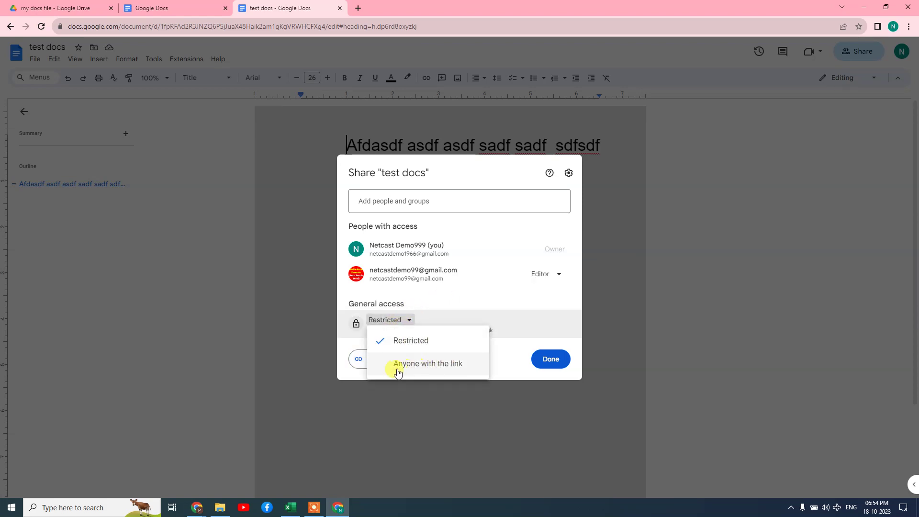
pyautogui.click(433, 367)
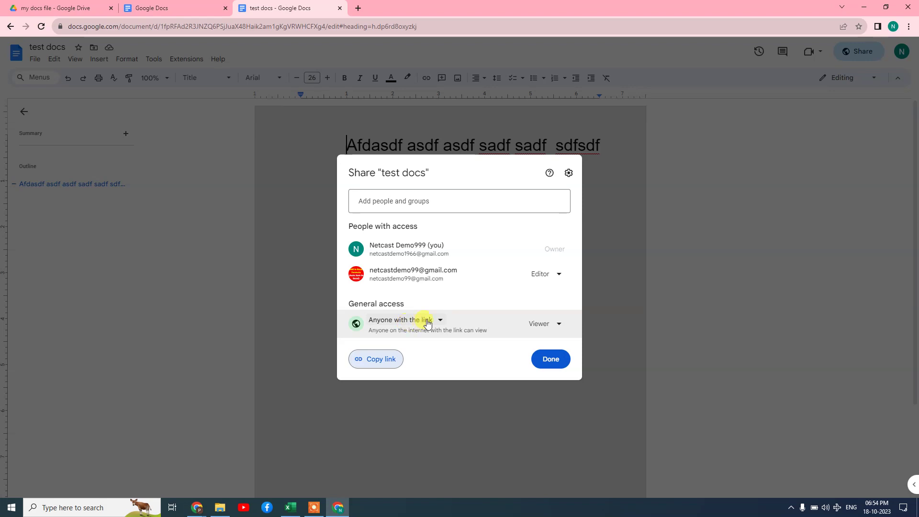
pyautogui.click(381, 363)
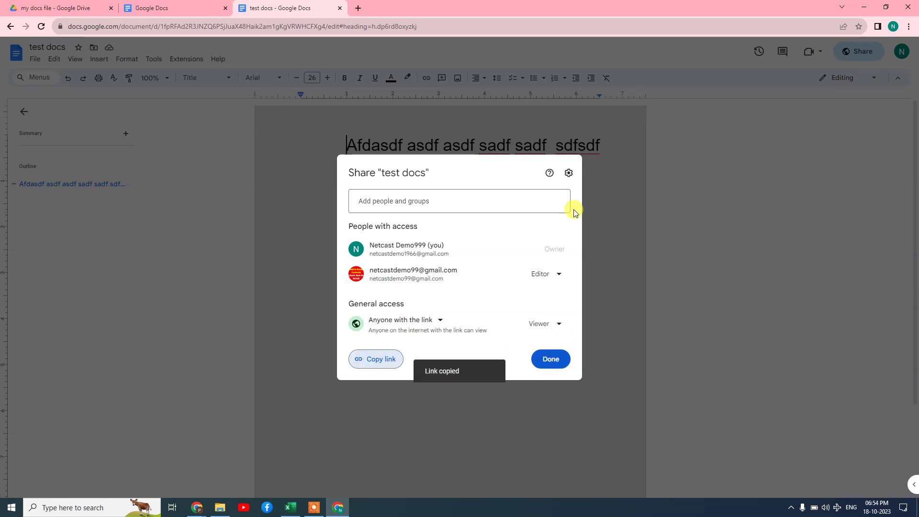
pyautogui.click(552, 362)
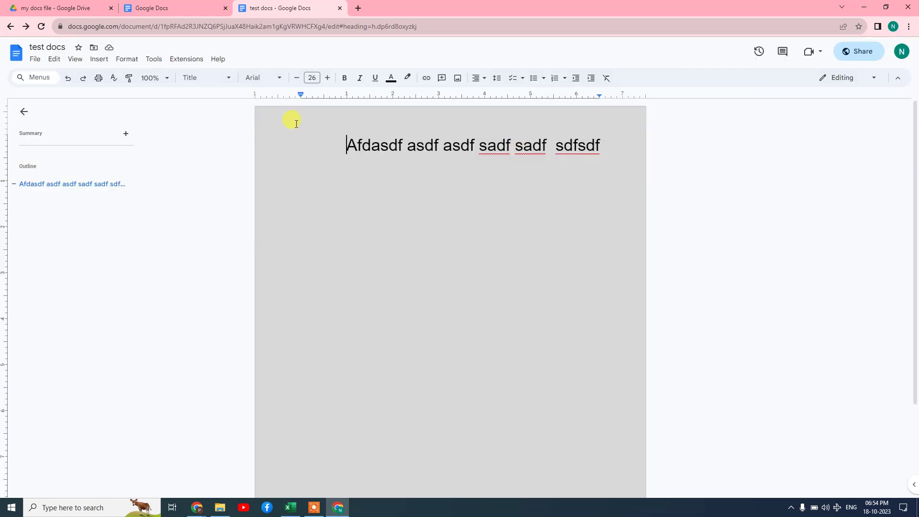
pyautogui.click(35, 59)
pyautogui.moveTo(111, 64)
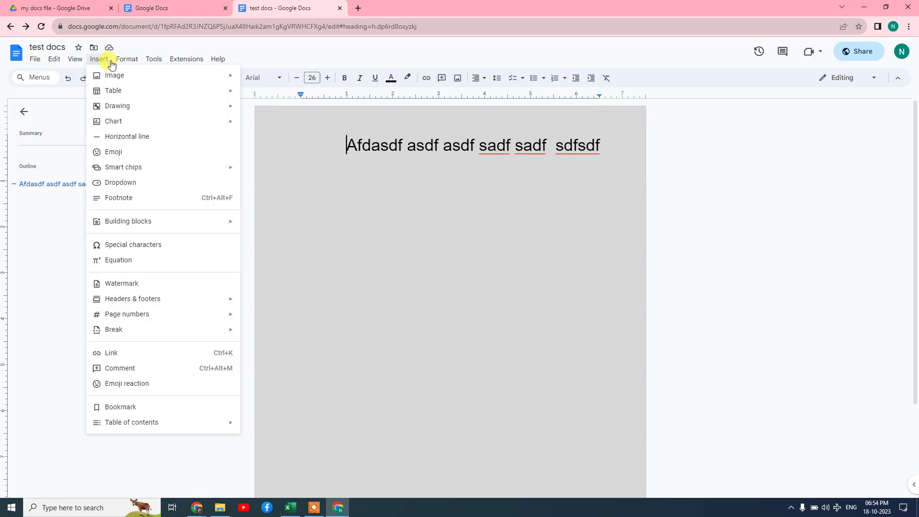
pyautogui.moveTo(78, 63)
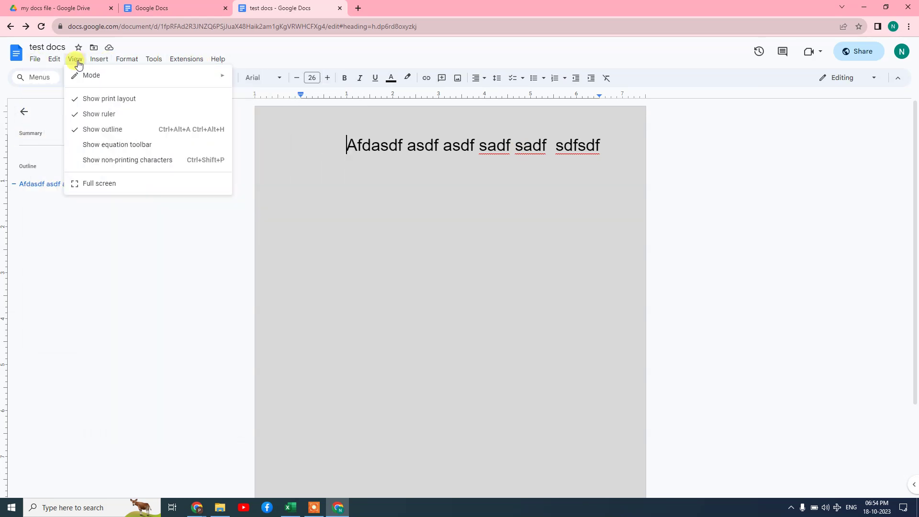
pyautogui.click(687, 199)
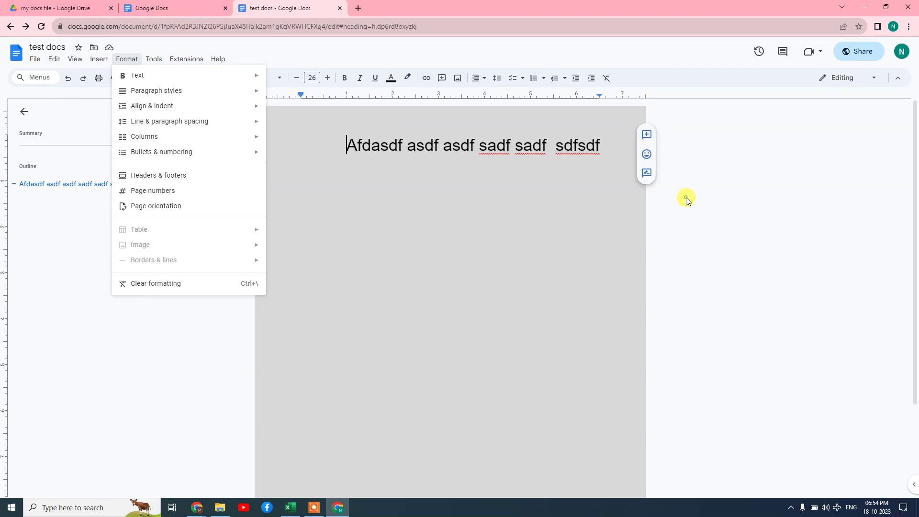
# Minimize all open windows to show the desktop
pyautogui.press('super+d')
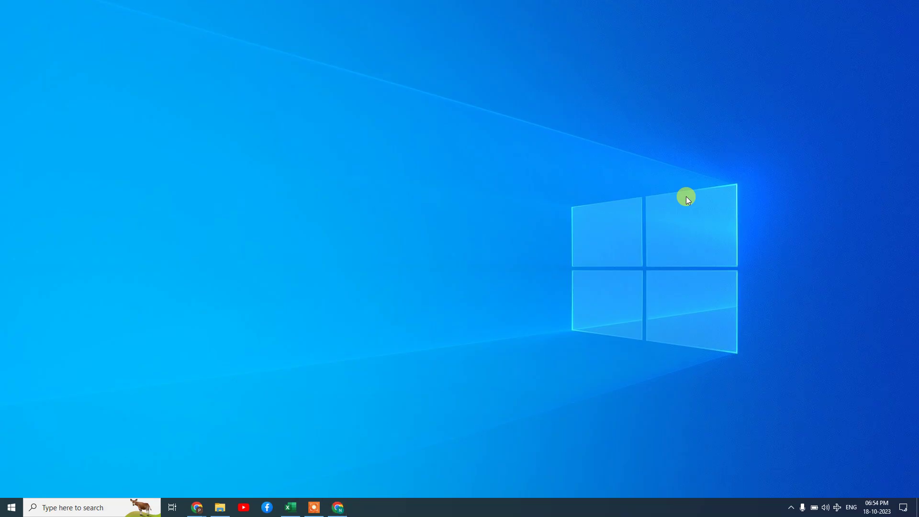